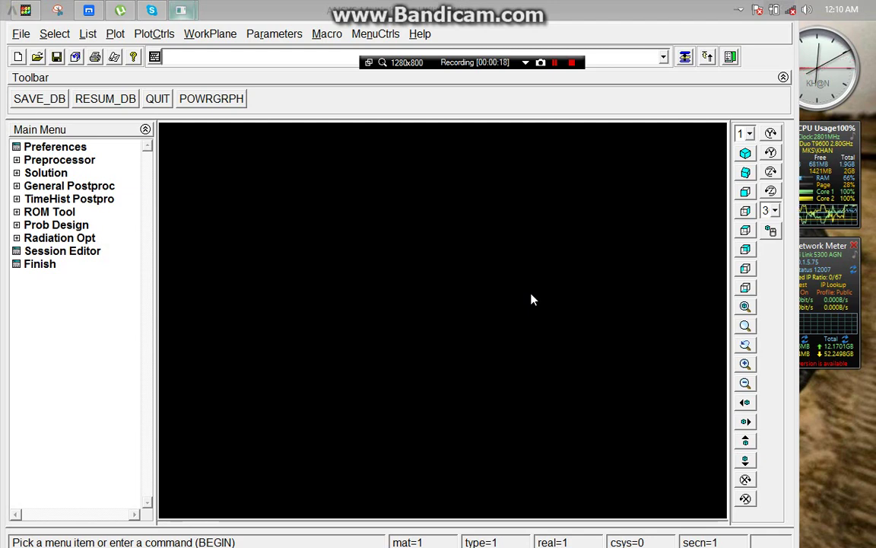
- Define element type 1 as the structural Solid 20node 186 element
left_click(555, 63)
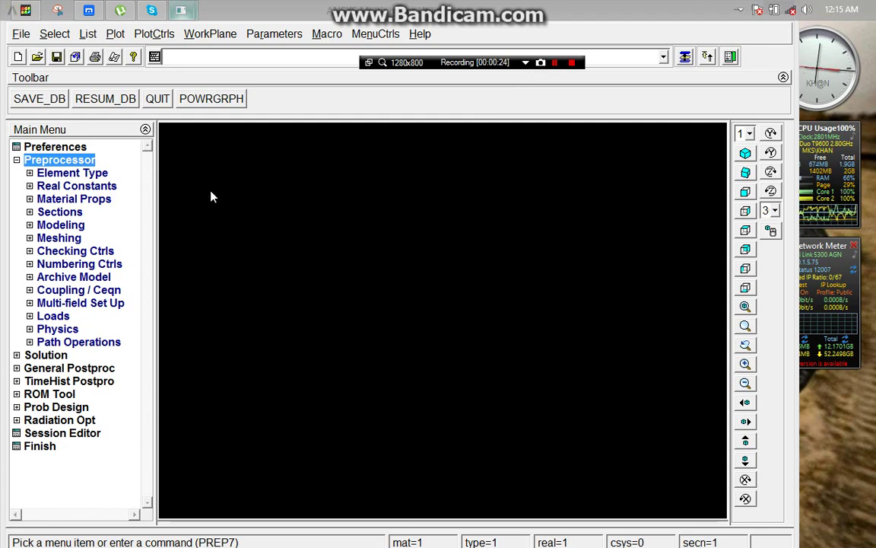
left_click(104, 176)
left_click(103, 187)
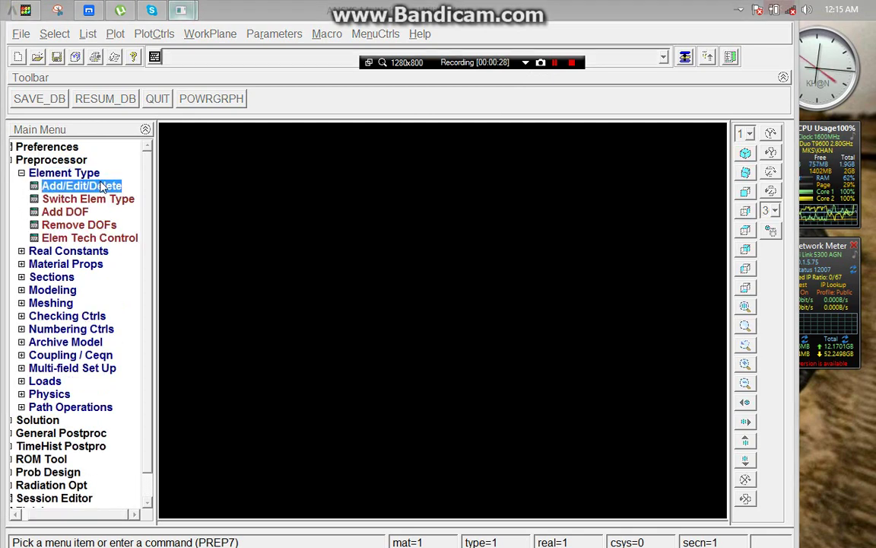
left_click(120, 356)
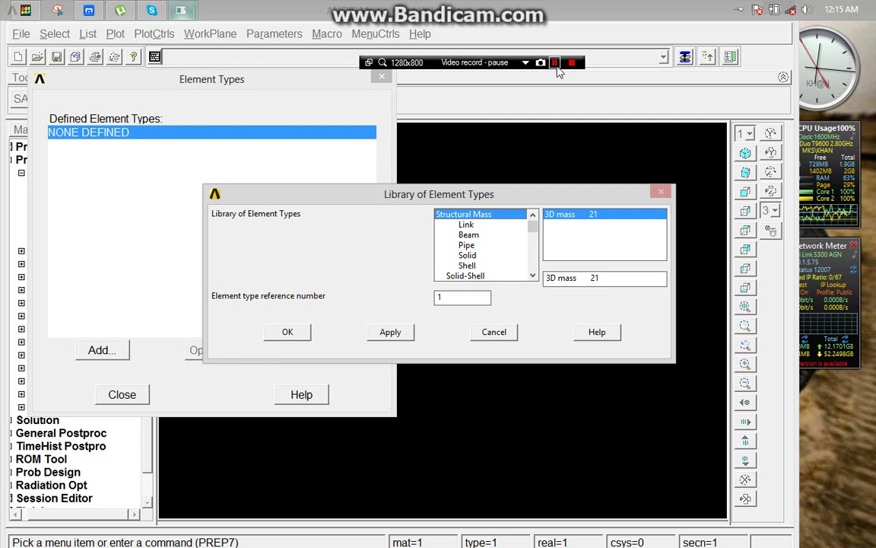
left_click(469, 257)
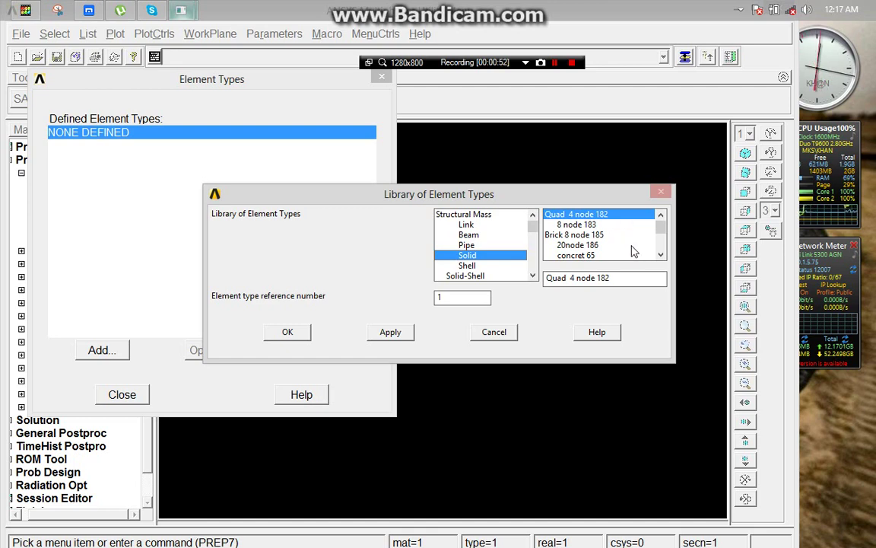
left_click(591, 236)
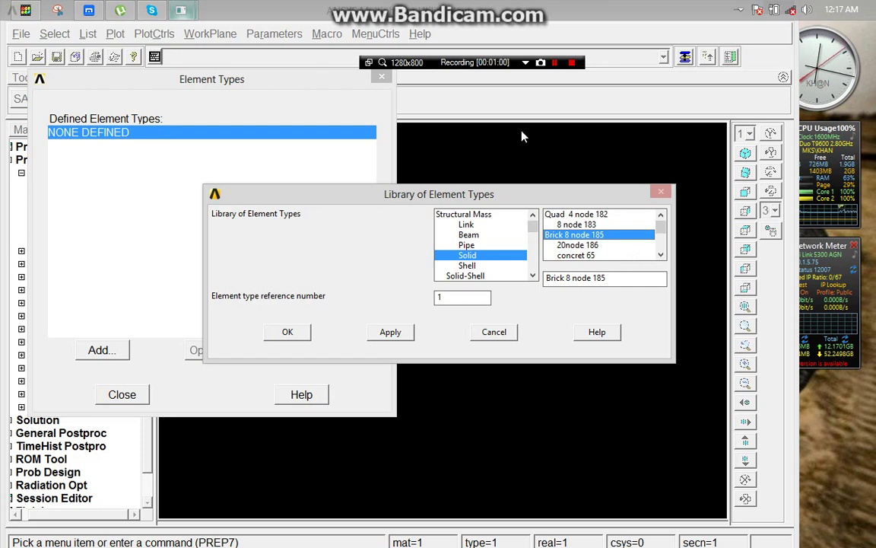
left_click(556, 62)
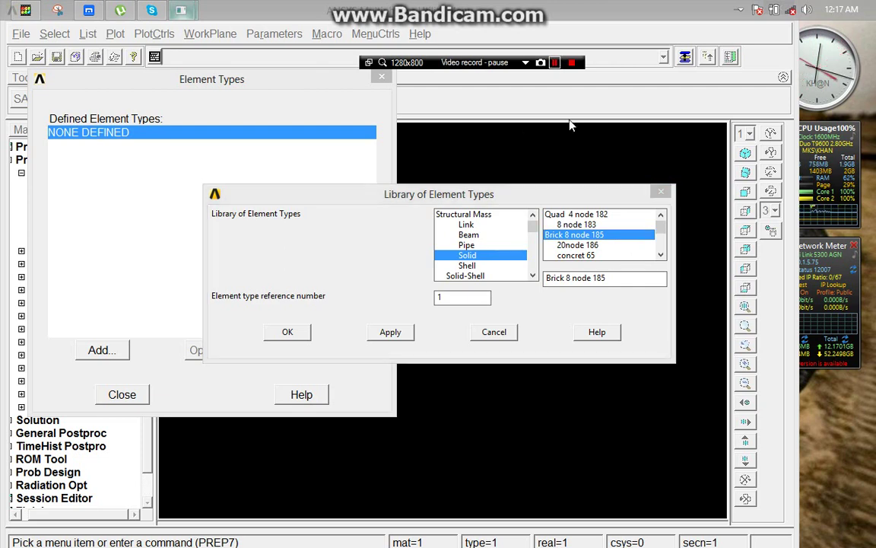
left_click(556, 63)
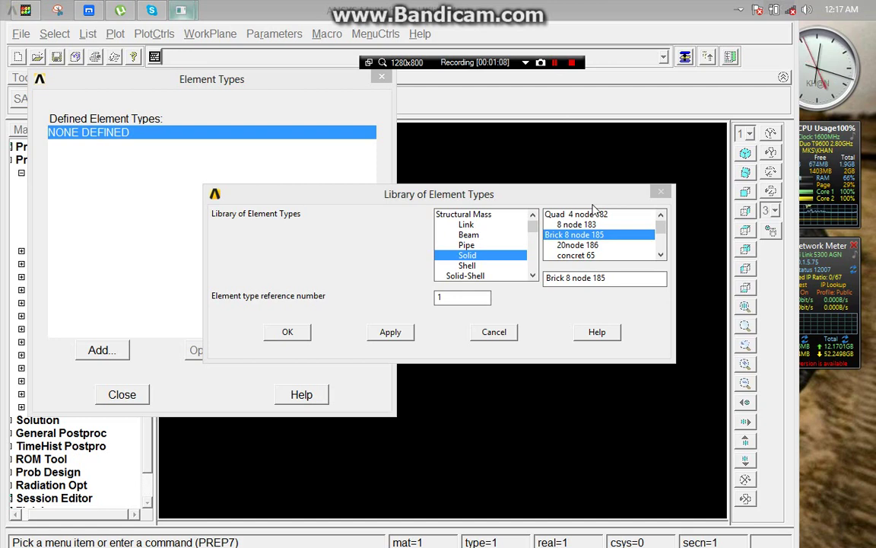
left_click(581, 247)
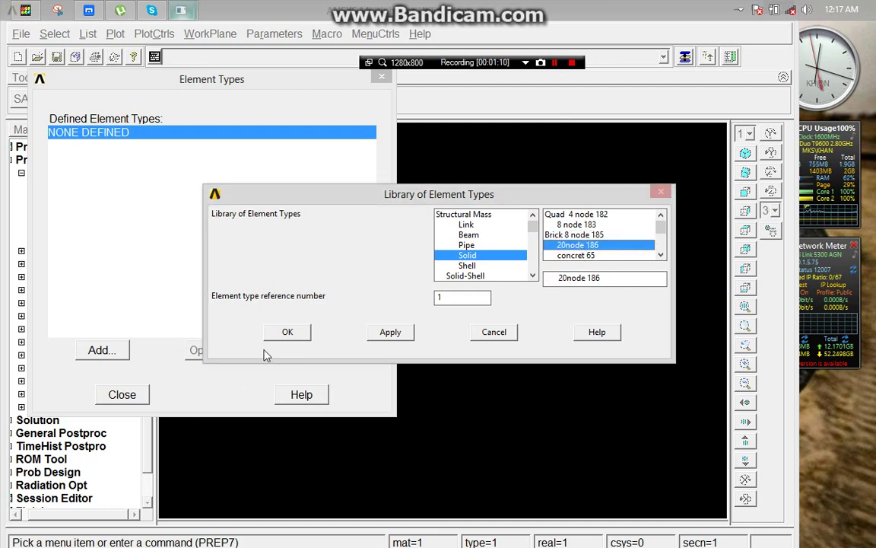
left_click(287, 330)
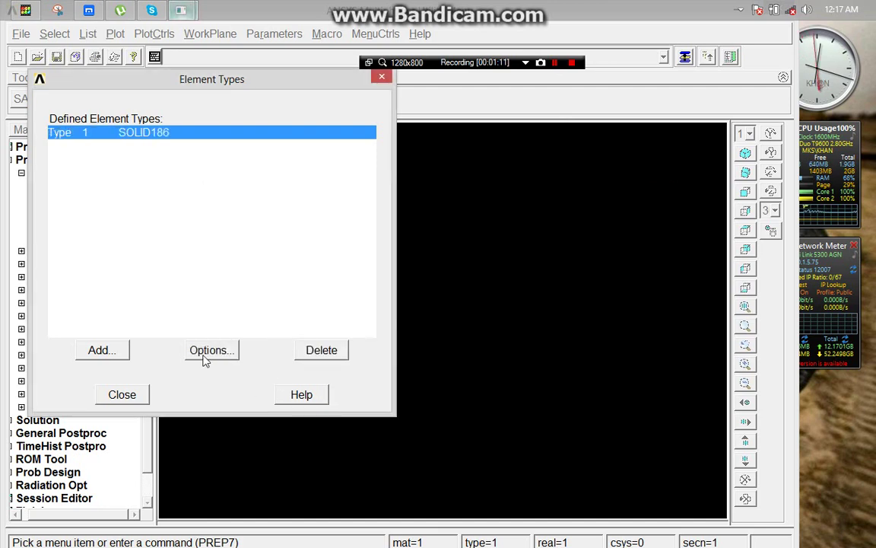
left_click(129, 397)
- Define material model 1 as structural linear elastic isotropic with EX 200E3 and PRXY 0.3
left_click(76, 252)
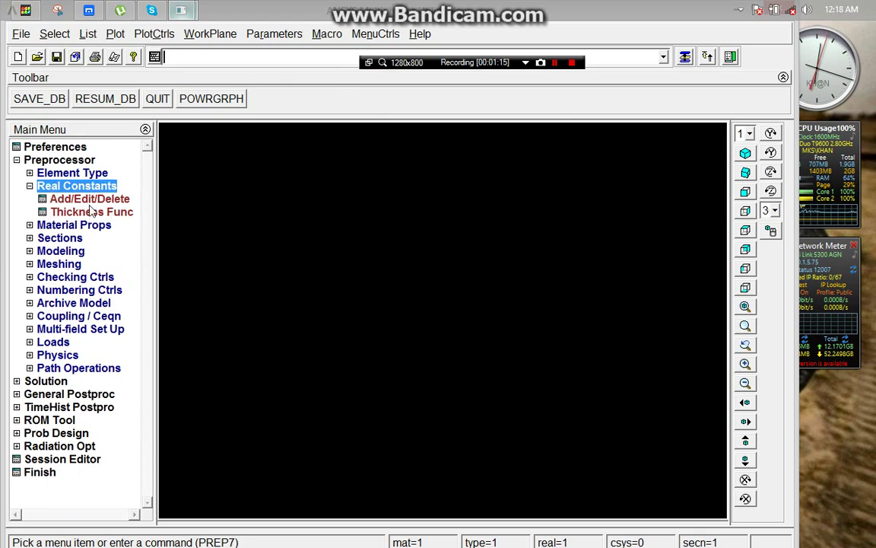
left_click(79, 227)
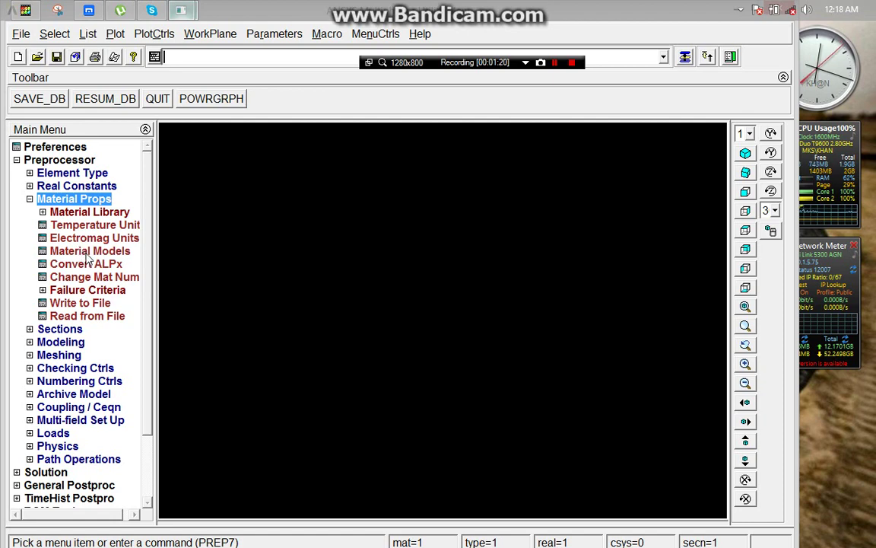
double_click(90, 251)
left_click(472, 245)
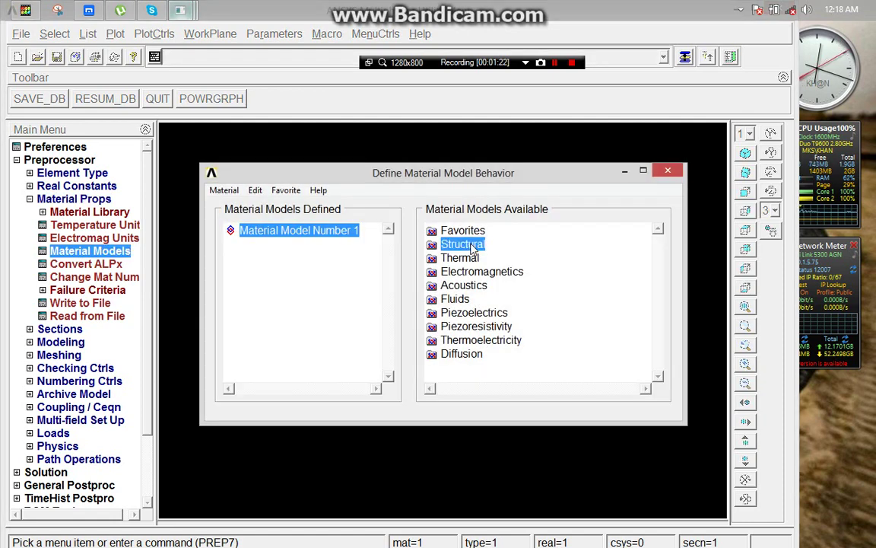
double_click(471, 245)
double_click(476, 257)
double_click(498, 271)
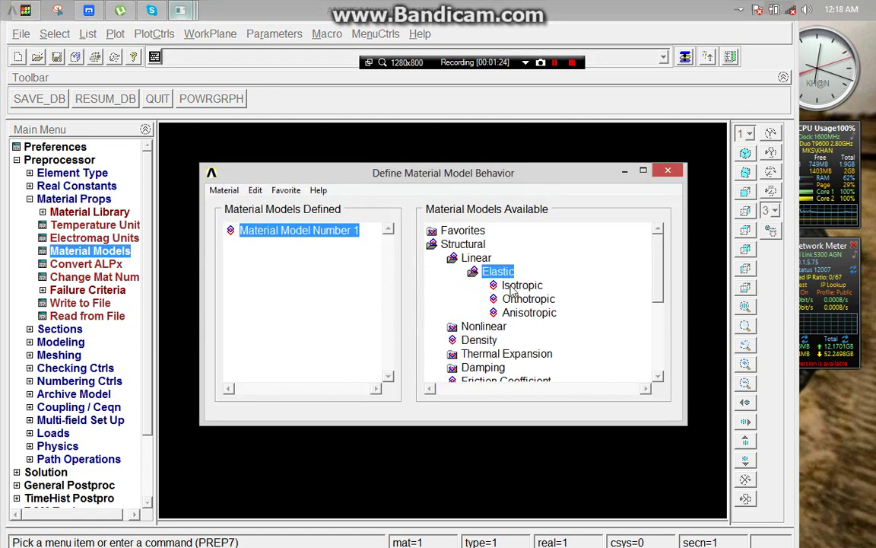
double_click(513, 290)
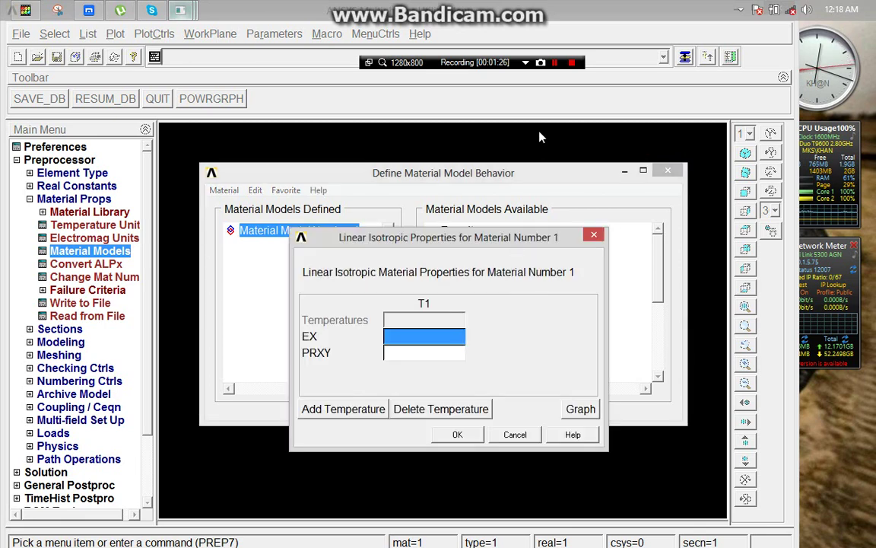
left_click(554, 64)
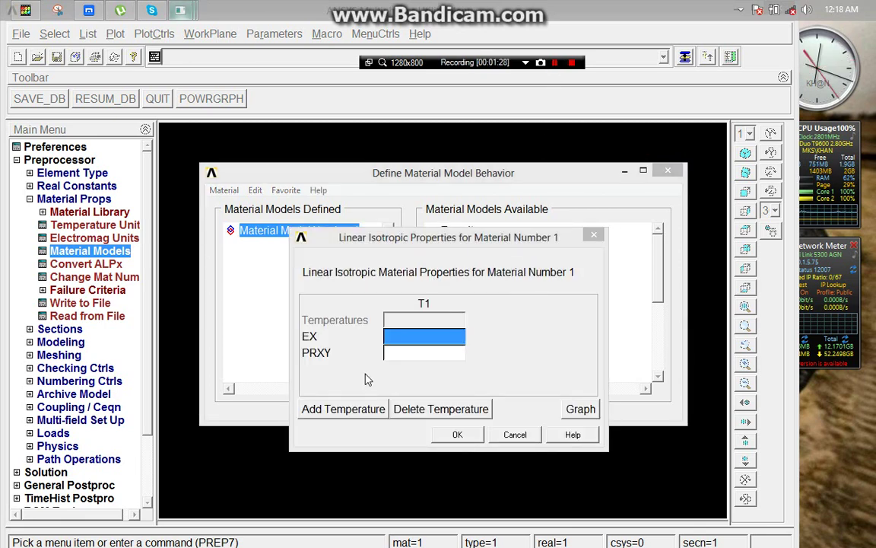
left_click(398, 351)
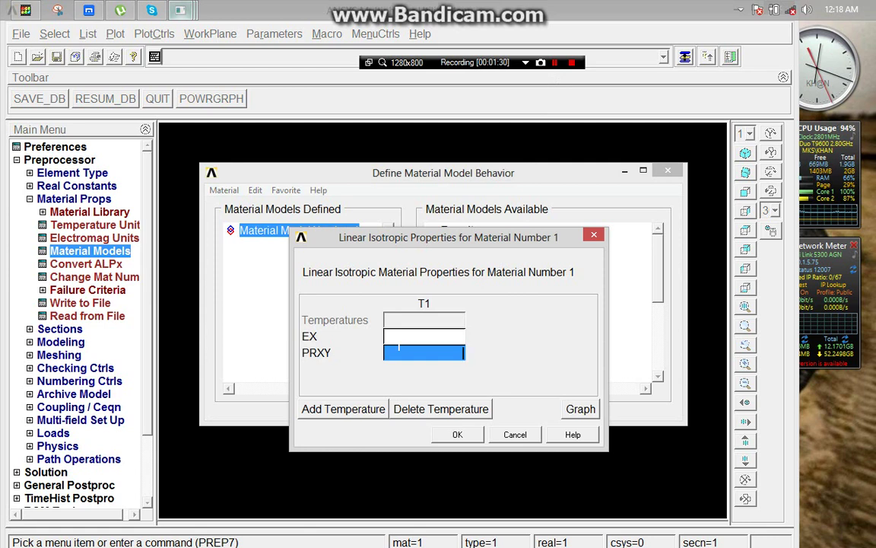
left_click(401, 339)
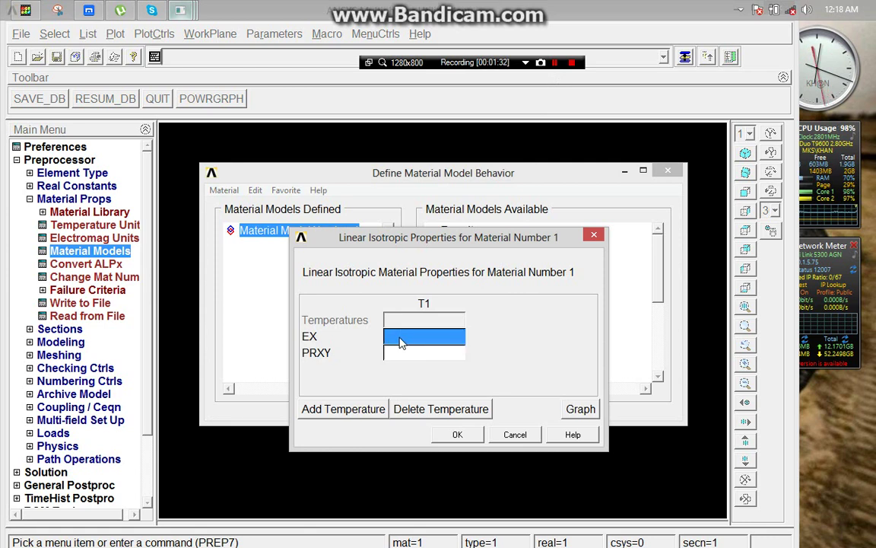
type("200E3")
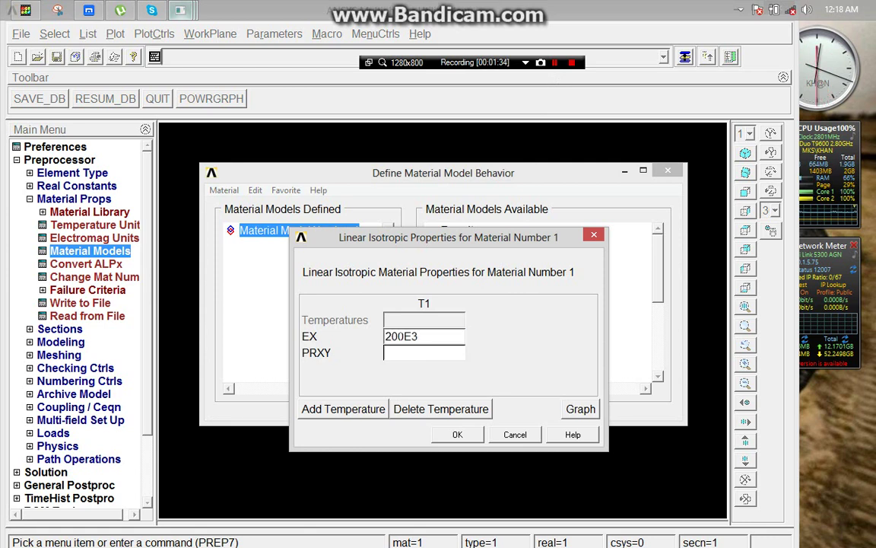
left_click(406, 354)
type("0.3")
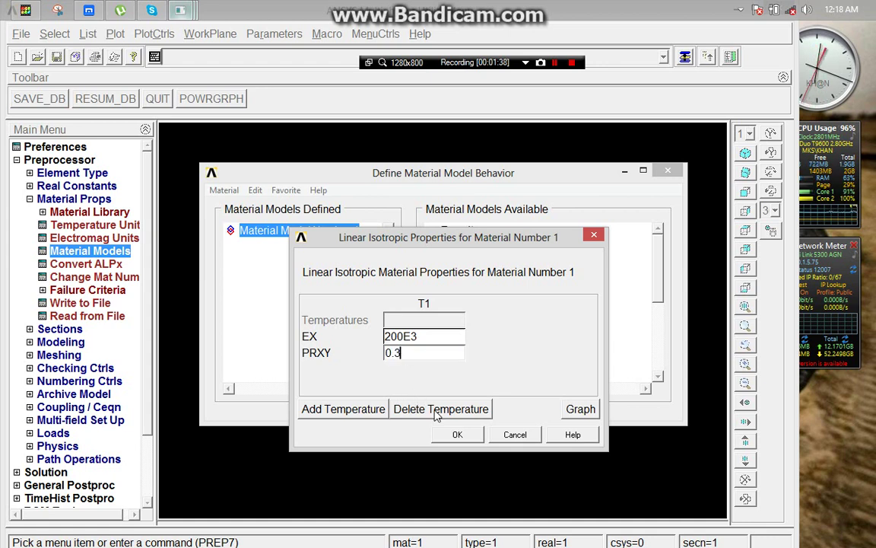
left_click(458, 435)
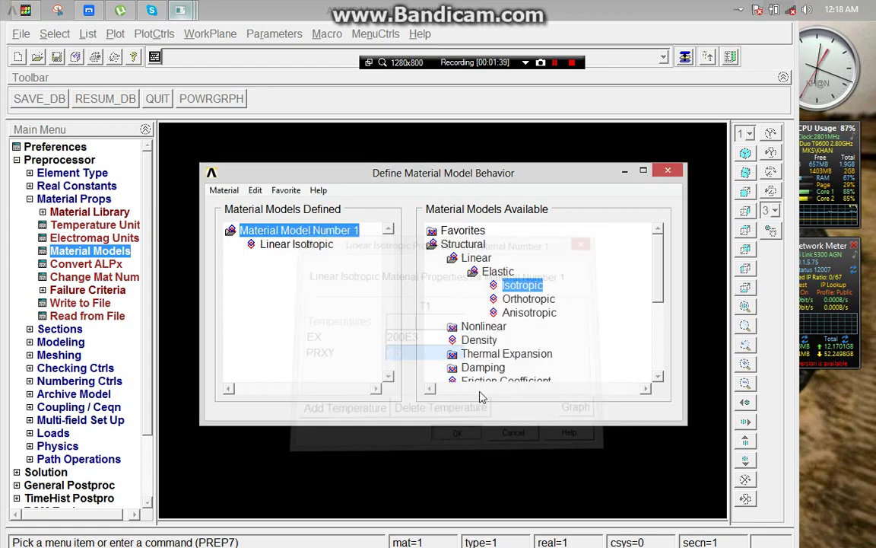
left_click(668, 171)
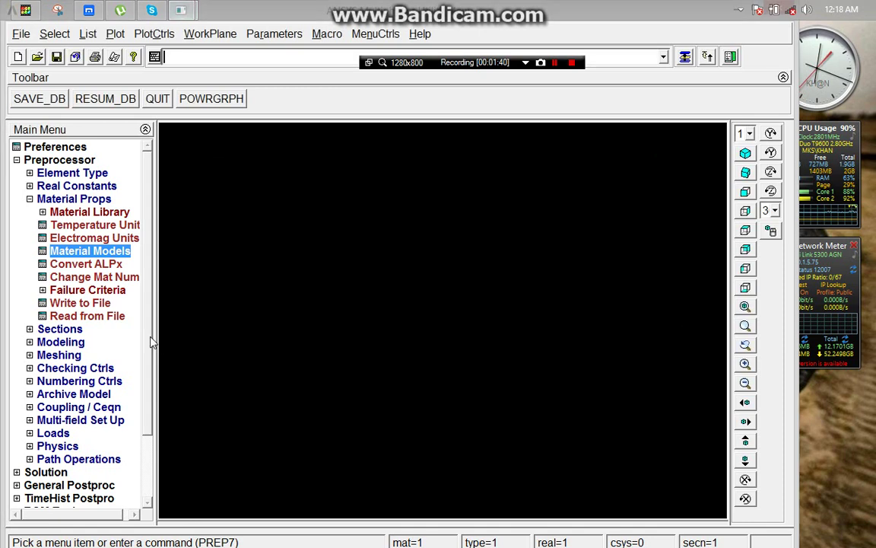
- Create keypoint 1 in the active coordinate system at X 0, Y 0
left_click(55, 344)
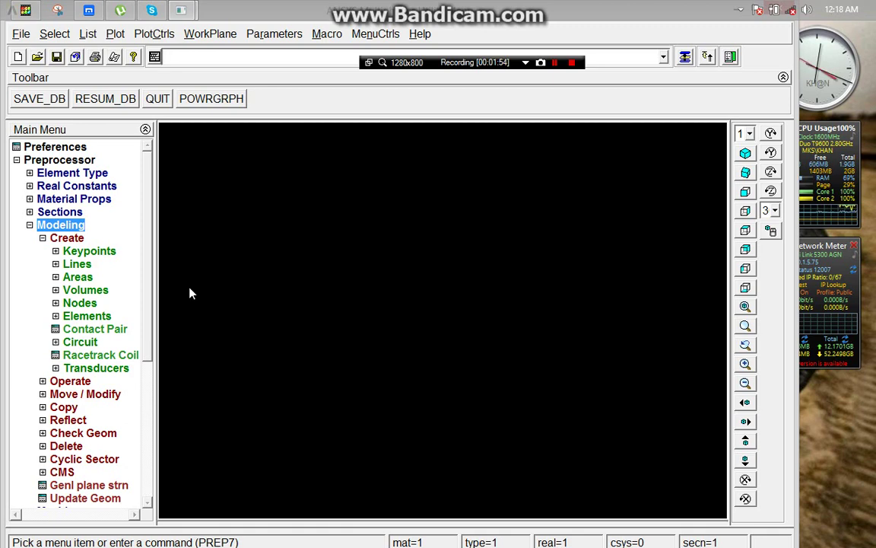
left_click(77, 264)
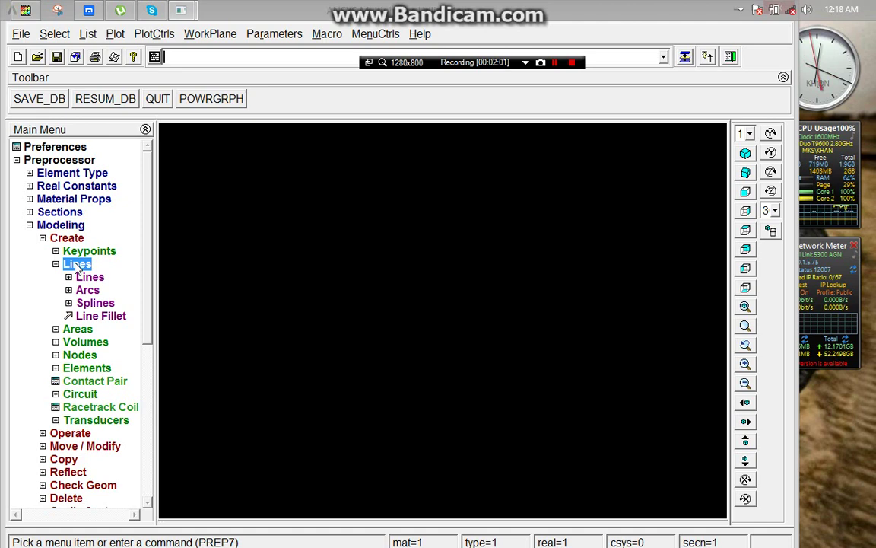
left_click(84, 252)
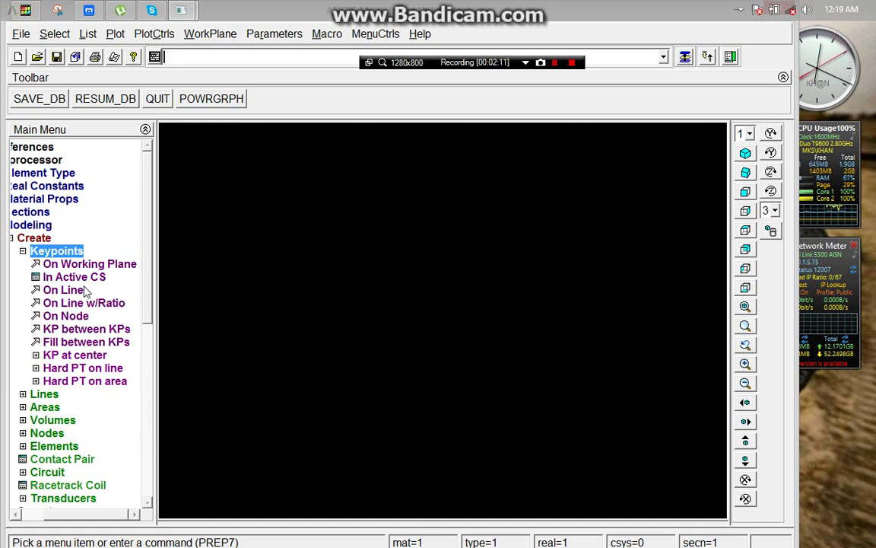
left_click(74, 277)
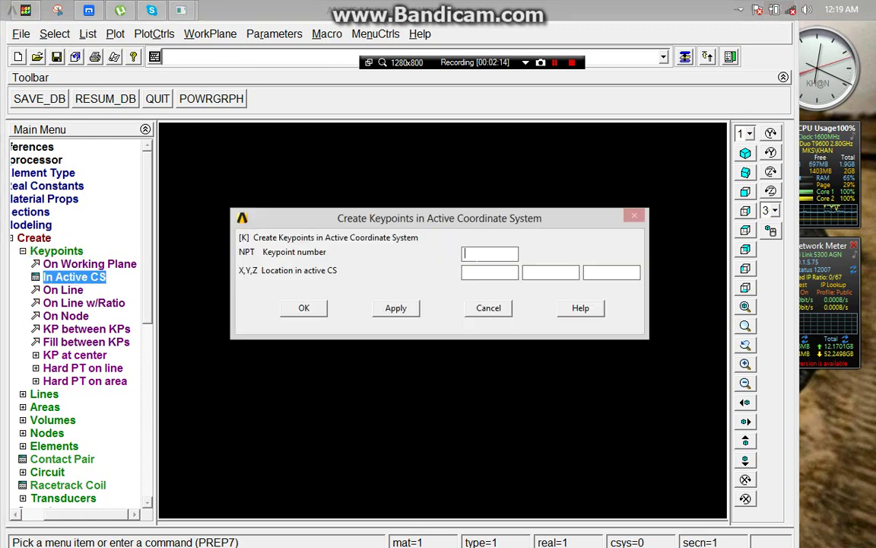
type("1")
key("Tab")
type("0")
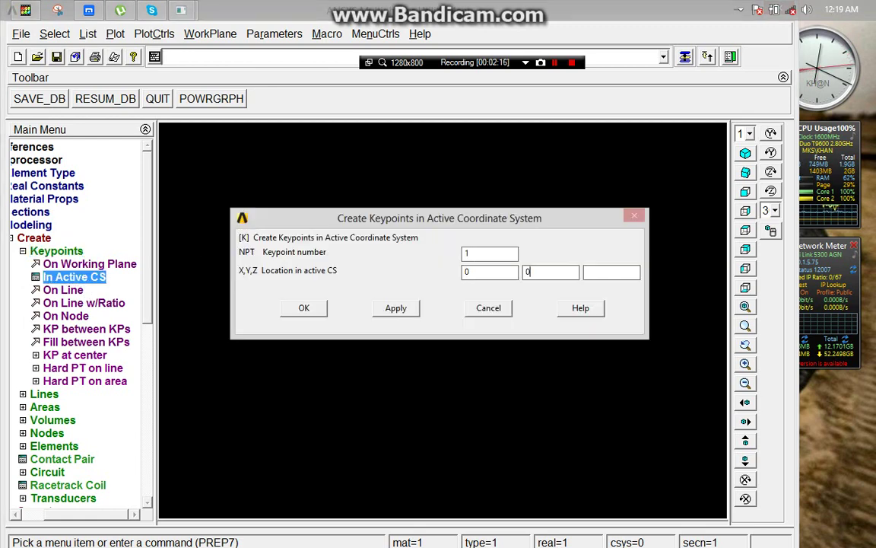
left_click(403, 308)
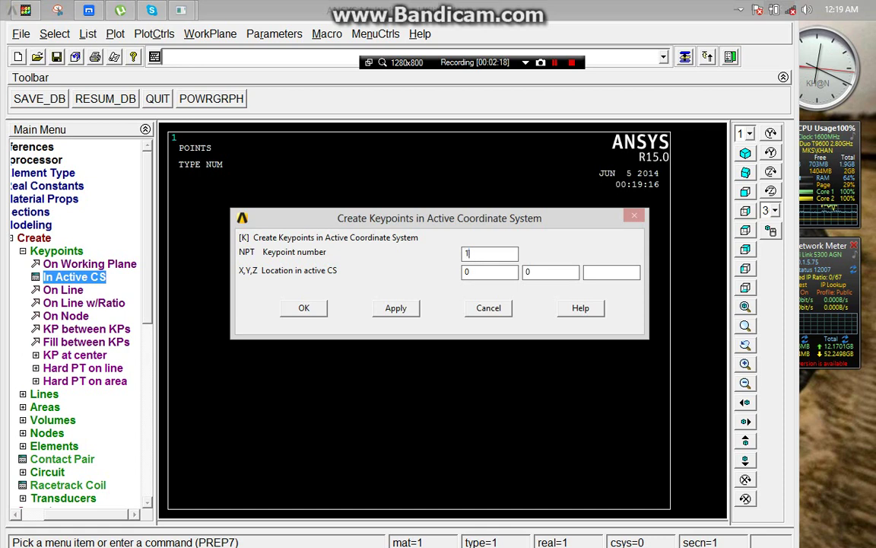
- Create keypoint 2 in the active coordinate system at X 100, Y 0
key("BackSpace")
type("2")
key("Tab")
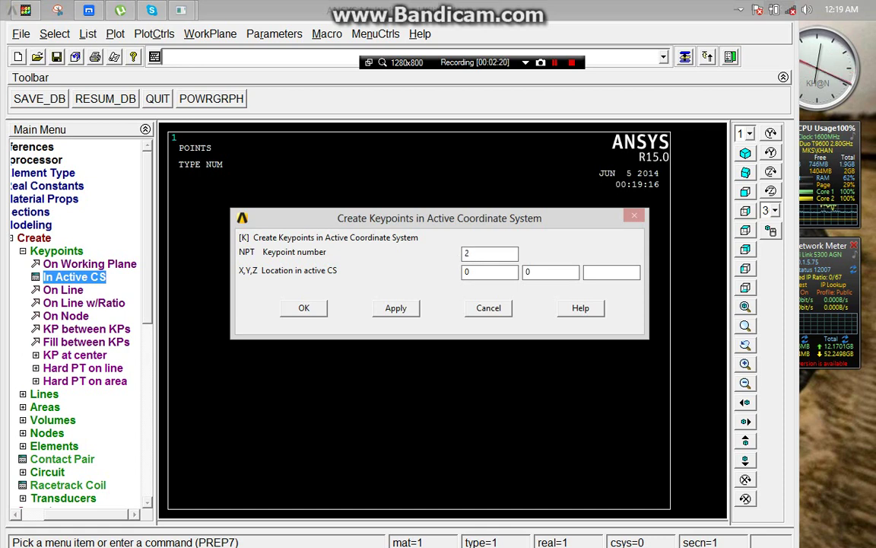
type("100")
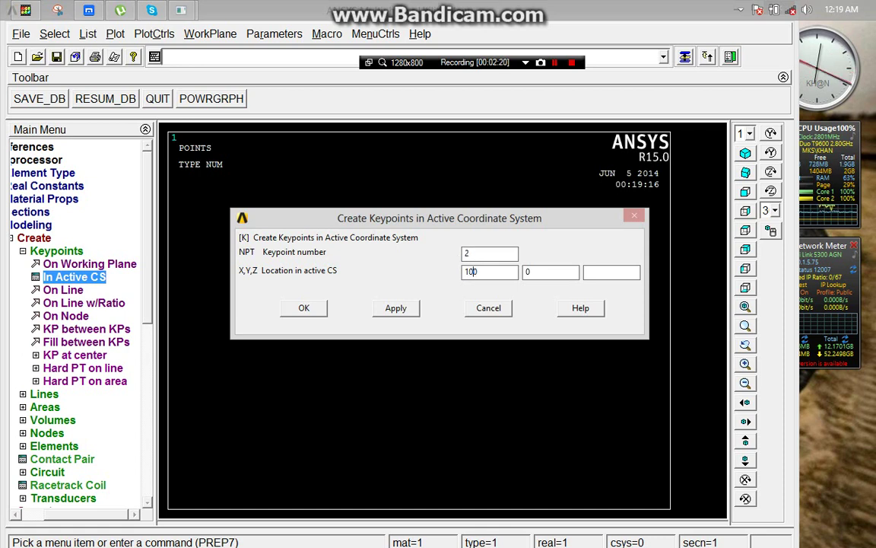
left_click(395, 308)
- Create keypoint 3 in the active coordinate system at X 100, Y 10
type("3")
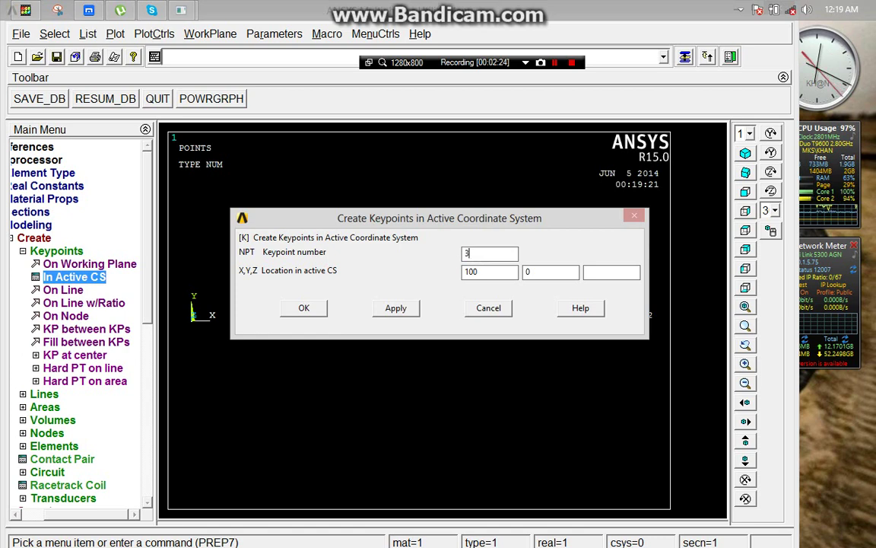
key("Tab")
key("Tab")
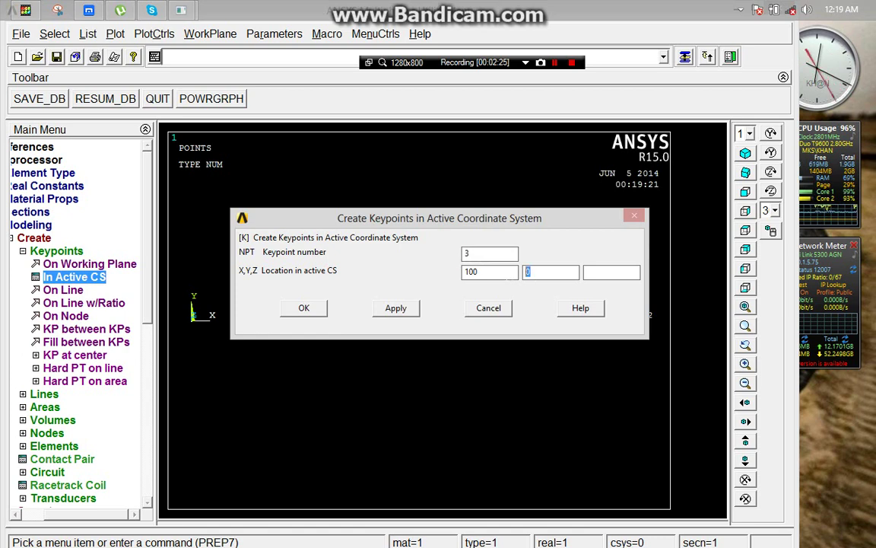
type("10")
left_click(395, 308)
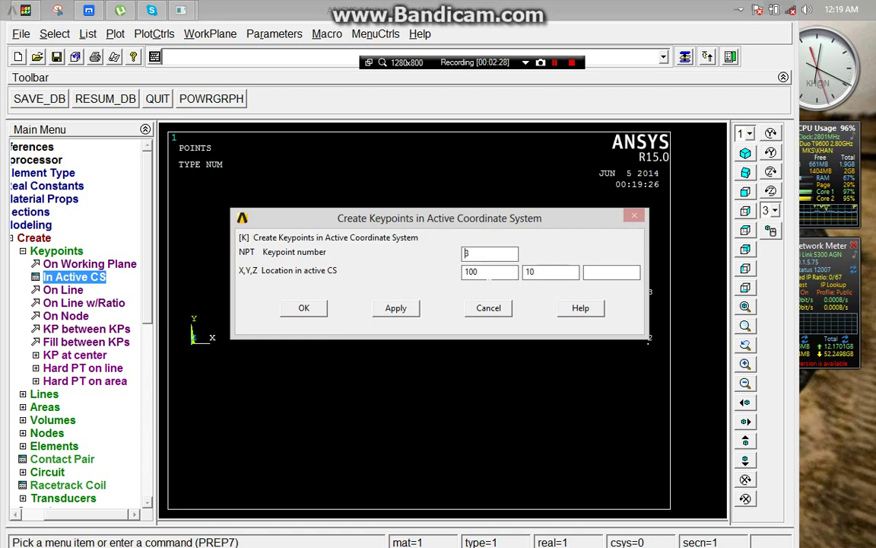
- Create keypoint 4 at X 0, Y 10 and finish creating keypoints
type("4")
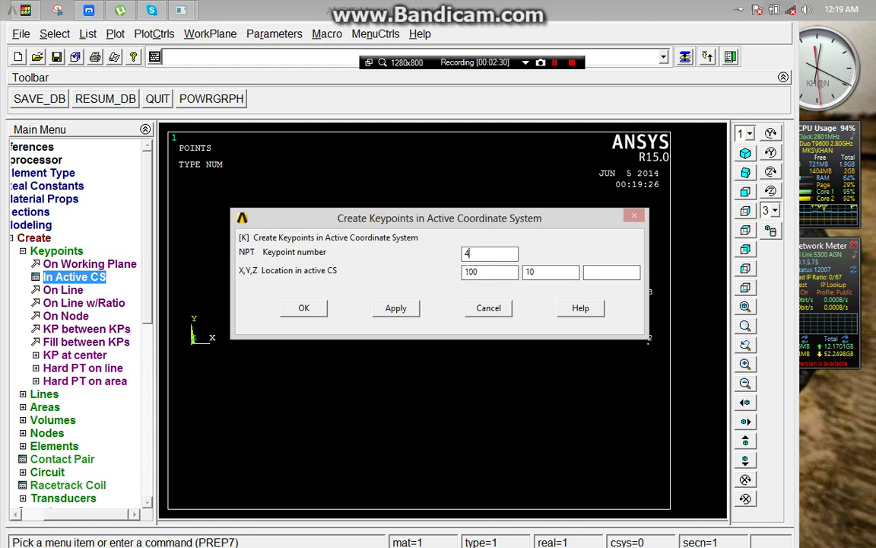
key("Tab")
type("0")
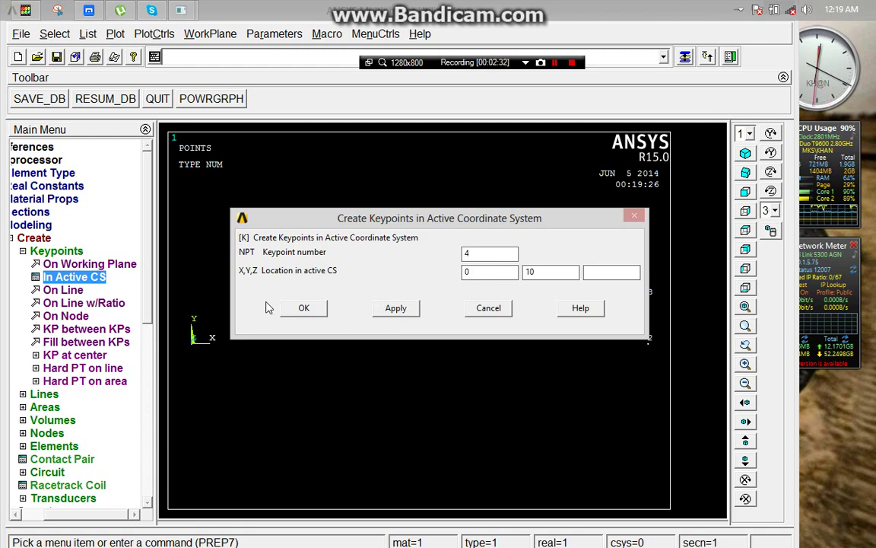
left_click(301, 308)
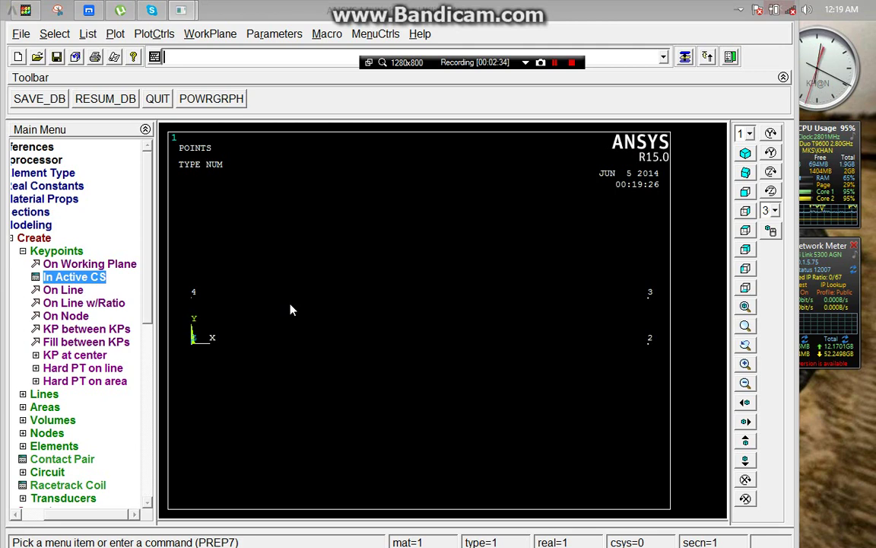
- Create straight lines joining keypoints 1, 2, 3 and 4 into a closed rectangular outline
left_click(45, 394)
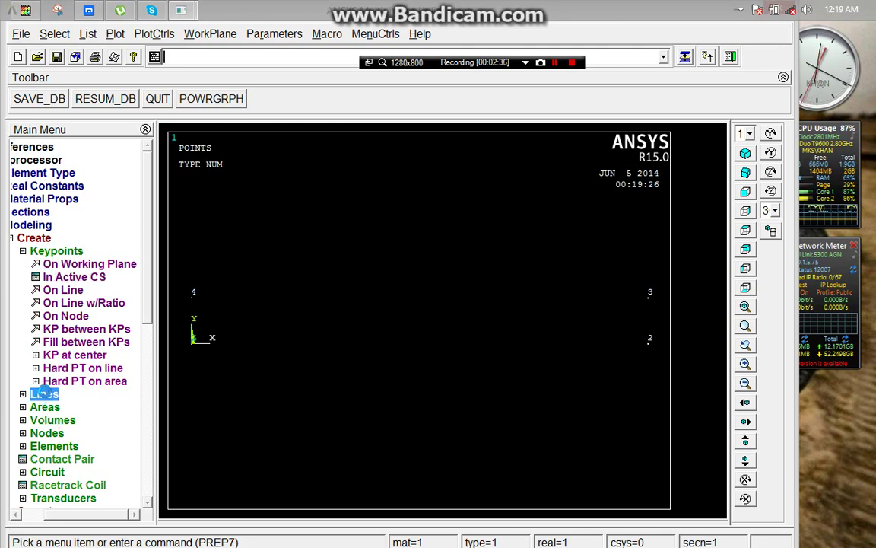
left_click(85, 277)
left_click(85, 289)
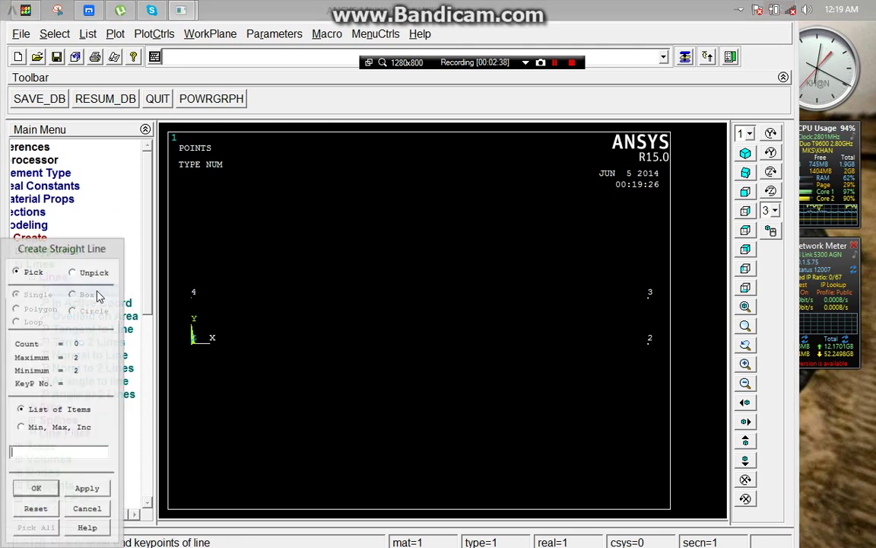
left_click(193, 339)
left_click(648, 341)
left_click(648, 293)
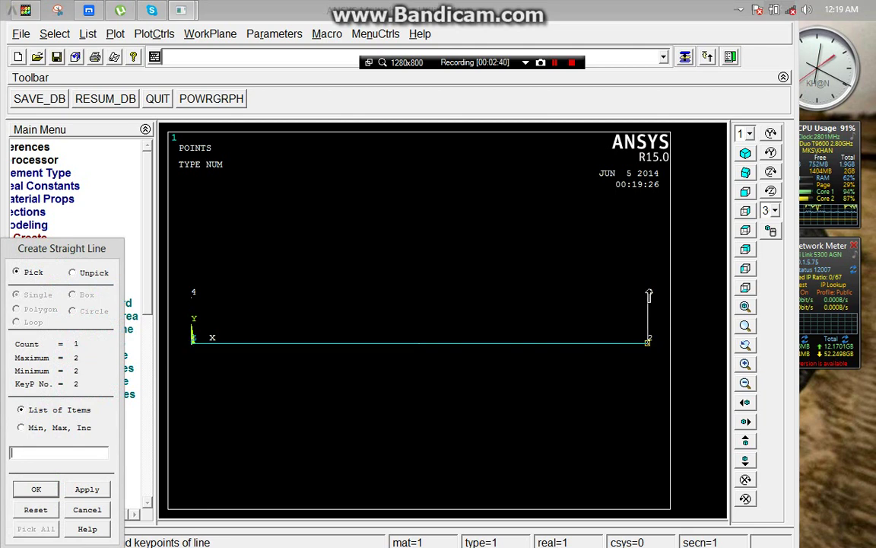
left_click(191, 295)
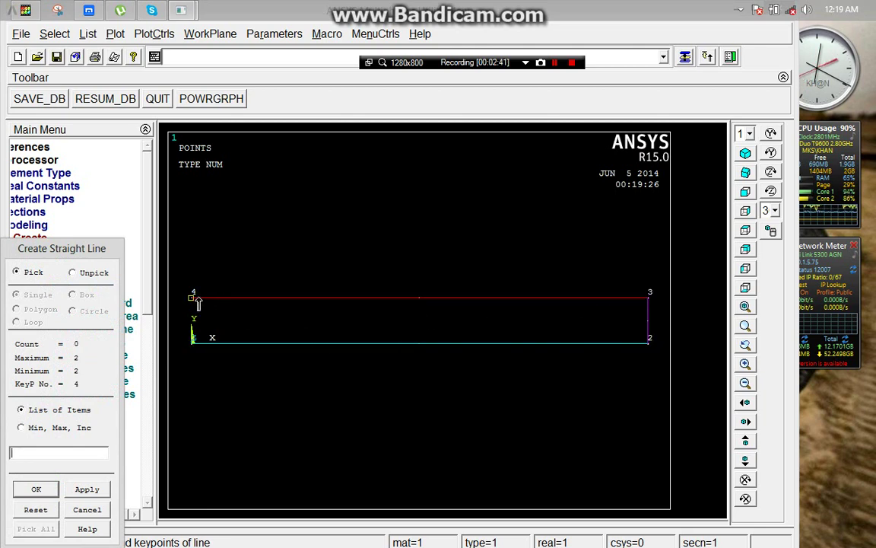
left_click(38, 489)
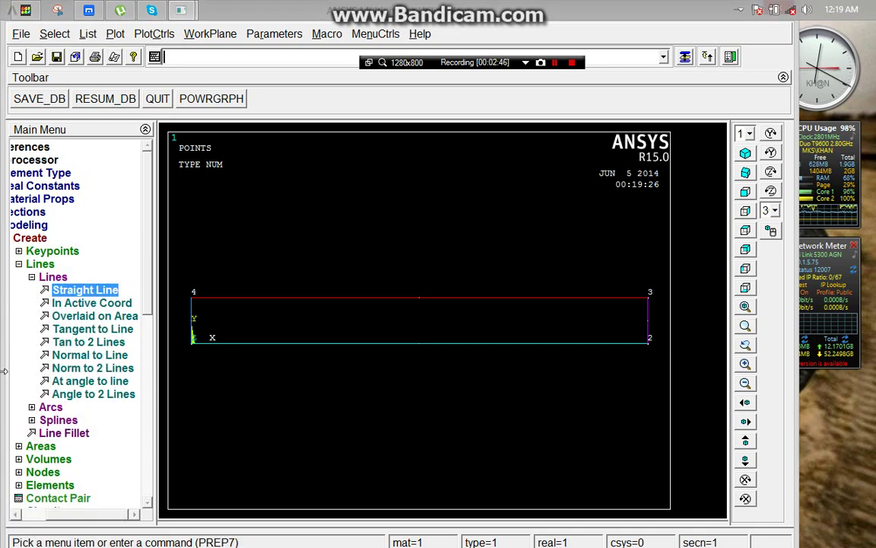
- Create an arbitrary area by lines from the four edges of the rectangular outline
left_click(21, 265)
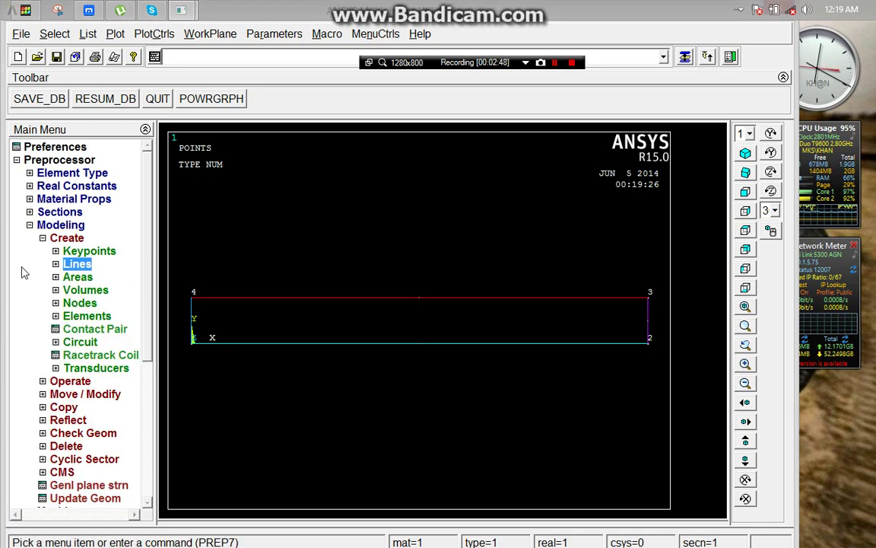
left_click(73, 278)
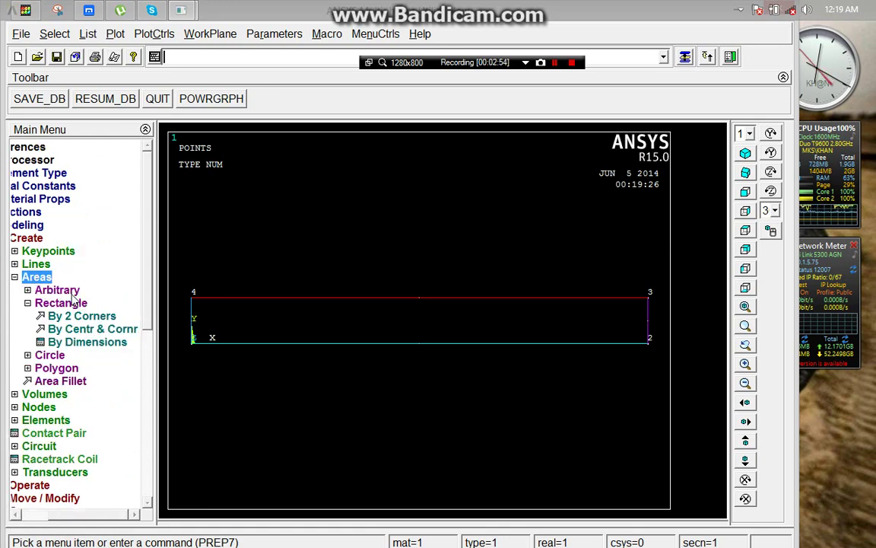
left_click(70, 292)
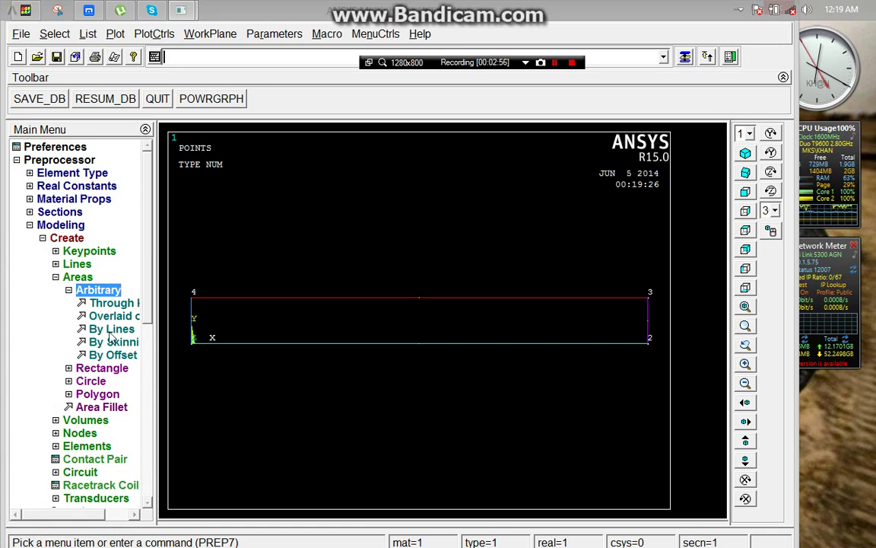
left_click(111, 329)
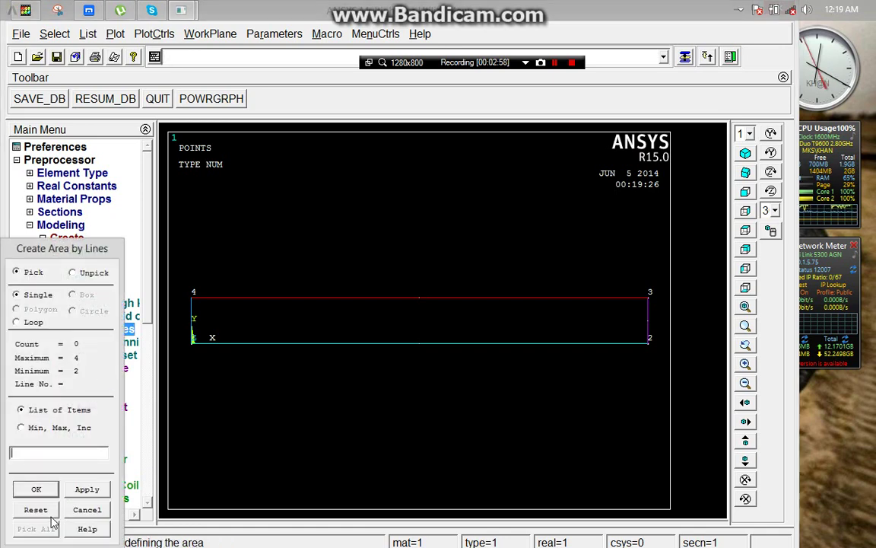
left_click(264, 343)
left_click(592, 317)
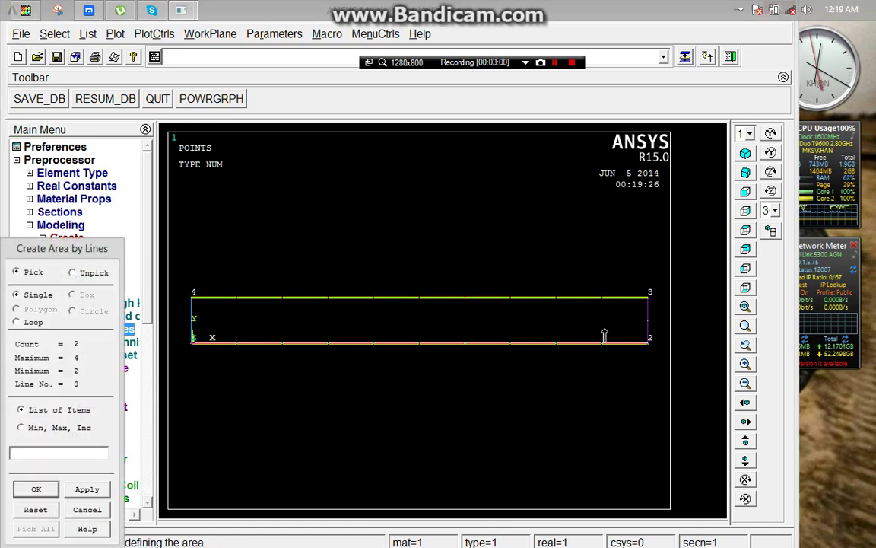
left_click(660, 312)
left_click(200, 321)
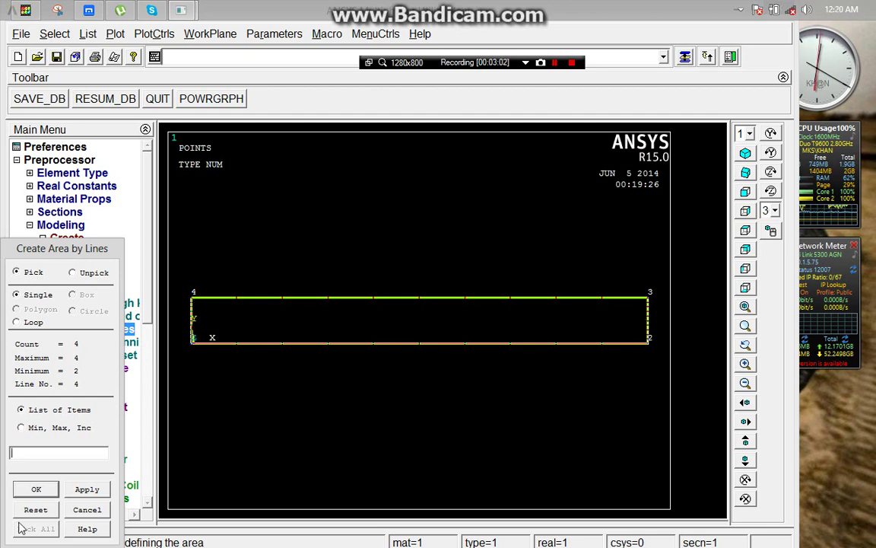
left_click(35, 489)
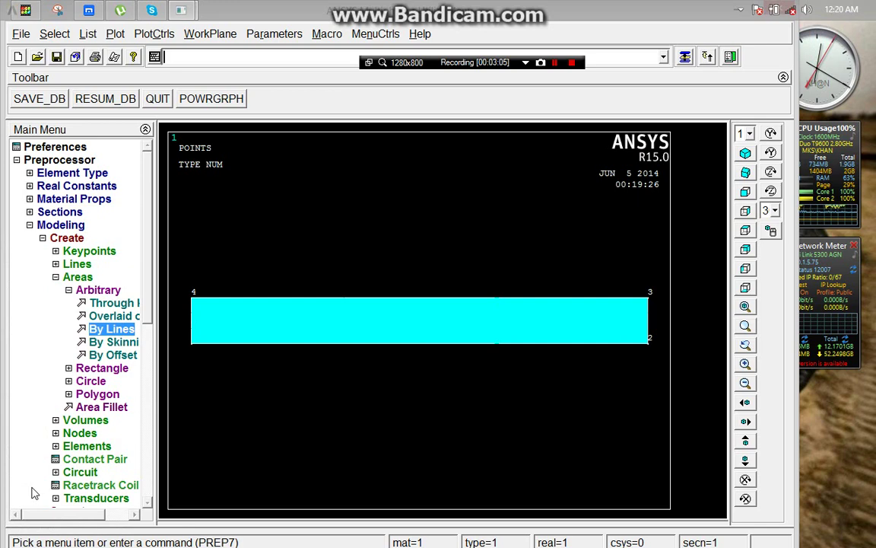
left_click(68, 277)
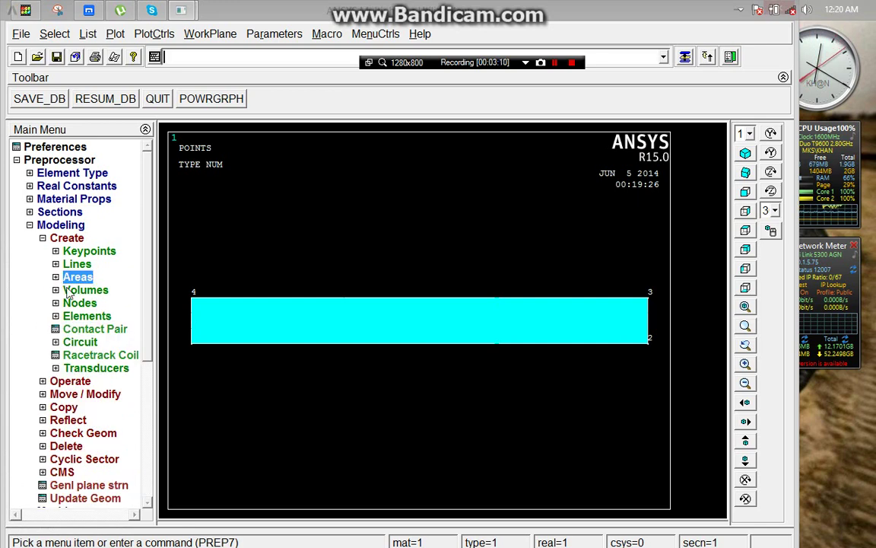
left_click(93, 315)
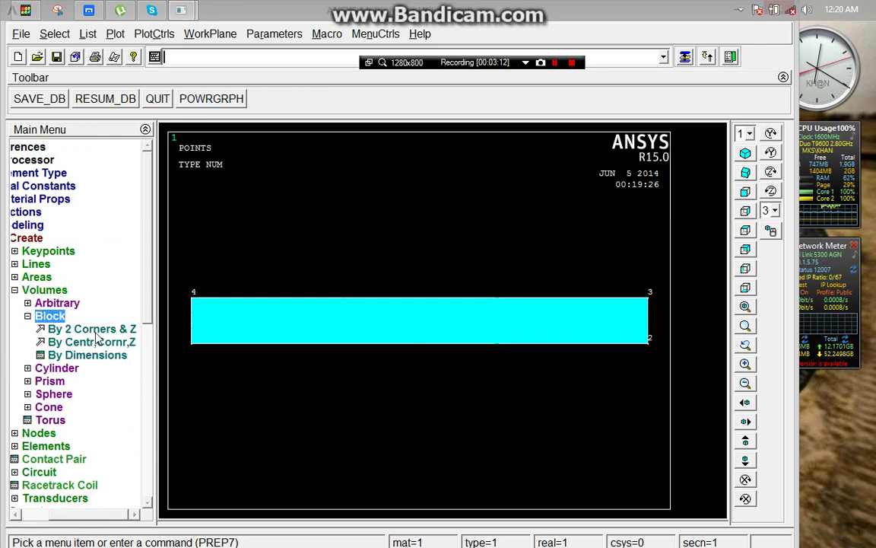
left_click(95, 331)
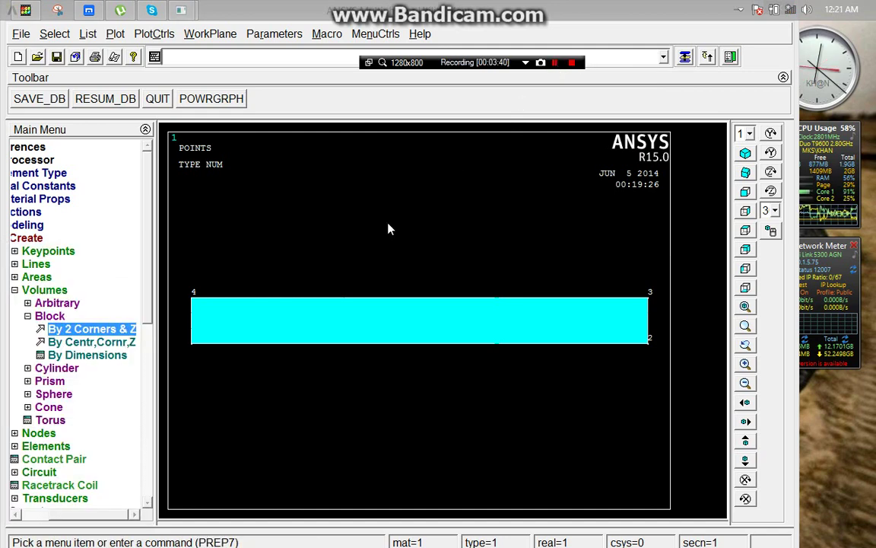
double_click(53, 292)
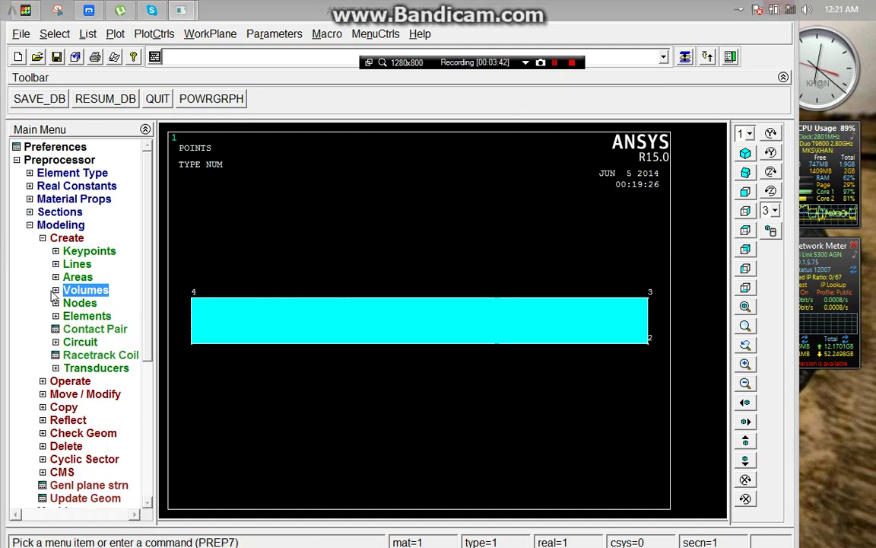
- Extrude the rectangular area along its normal with an extrusion length of 10
left_click(69, 383)
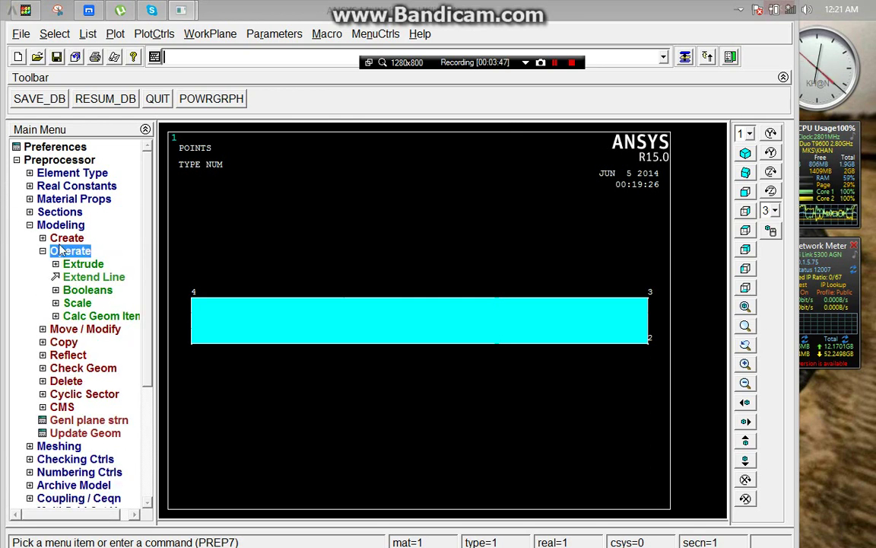
double_click(80, 264)
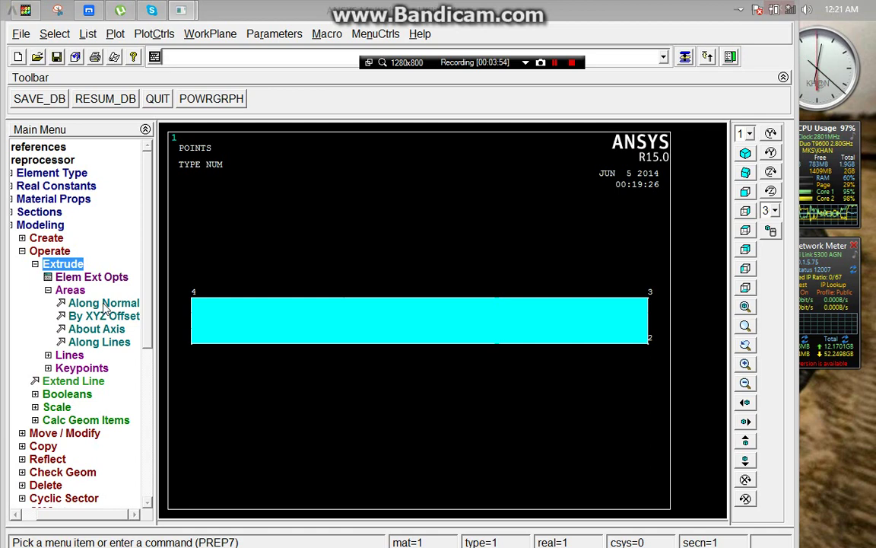
left_click(105, 304)
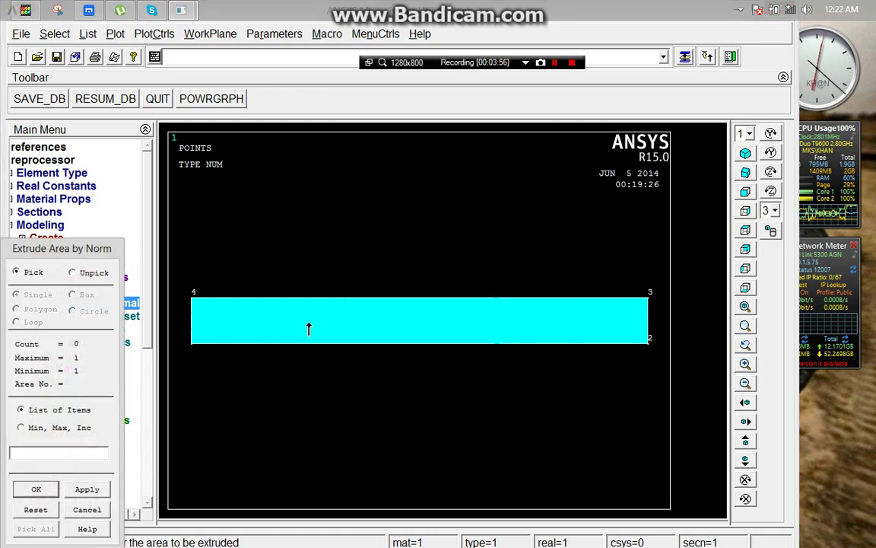
left_click(308, 326)
left_click(37, 489)
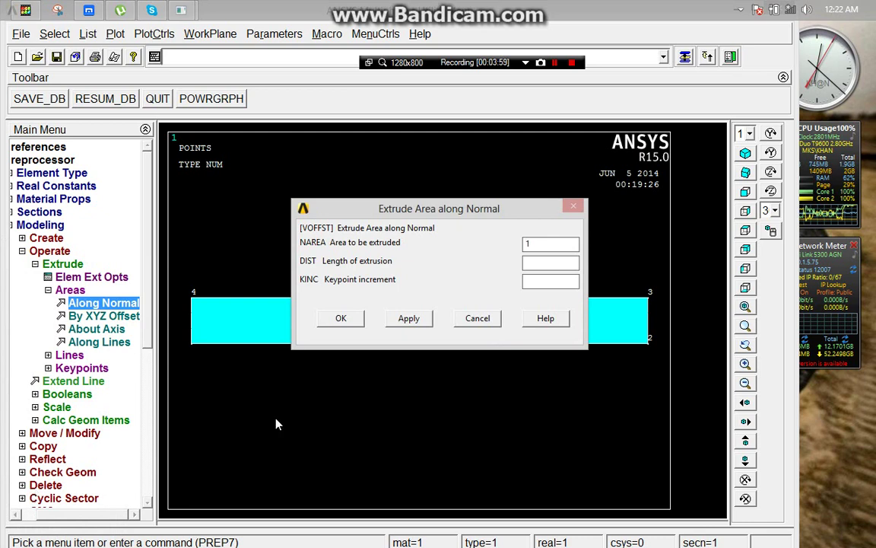
key("Tab")
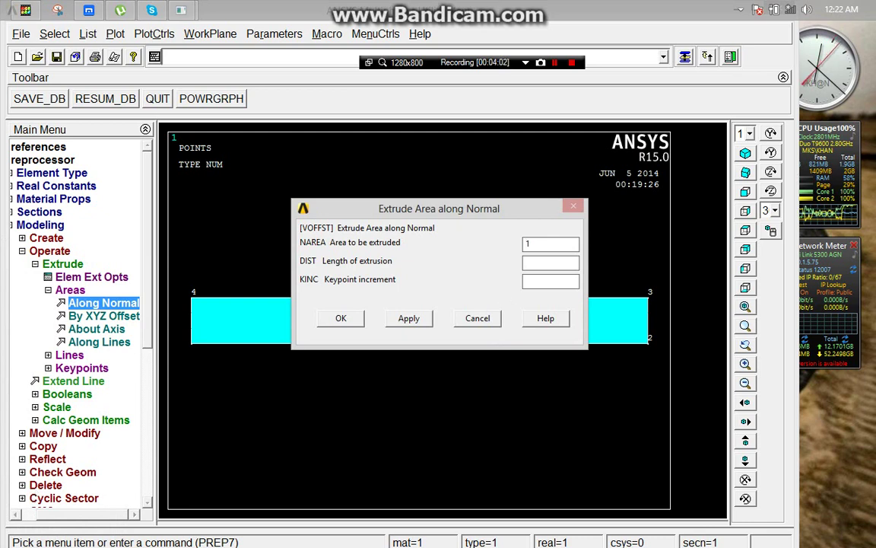
type("10")
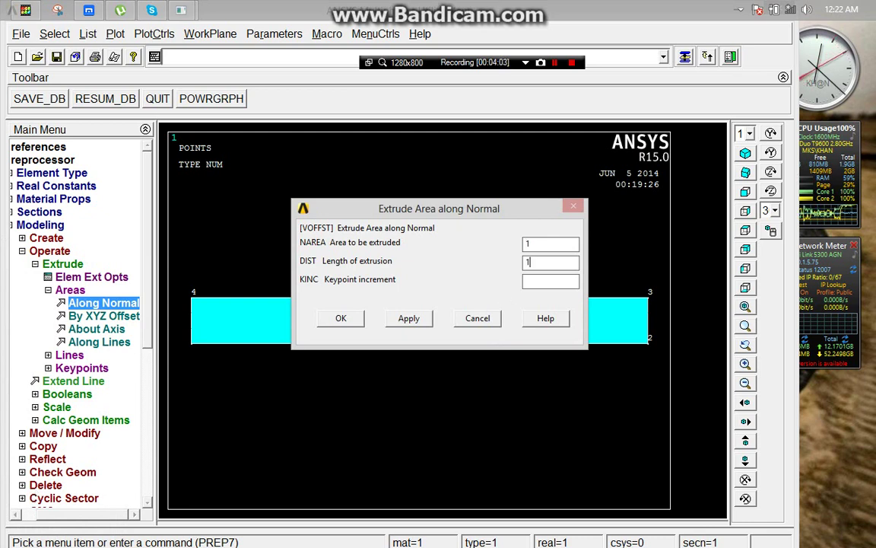
left_click(341, 318)
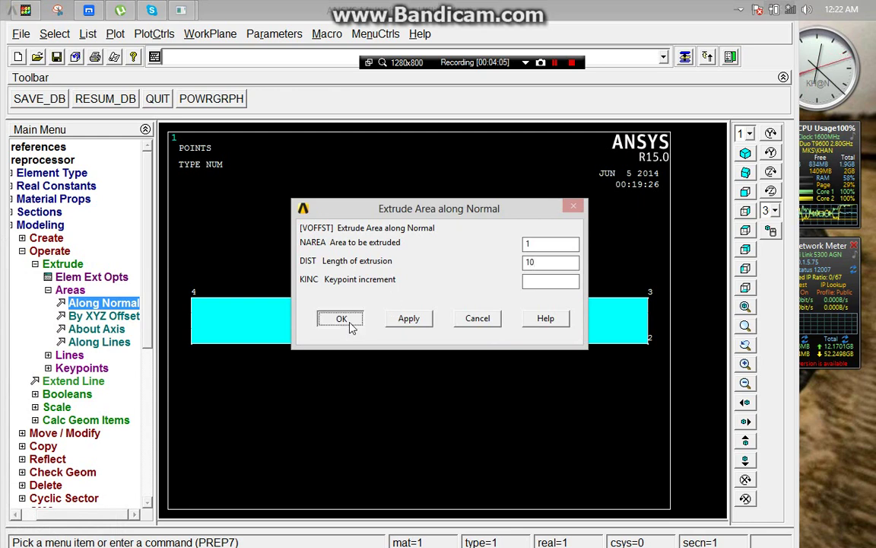
left_click(743, 154)
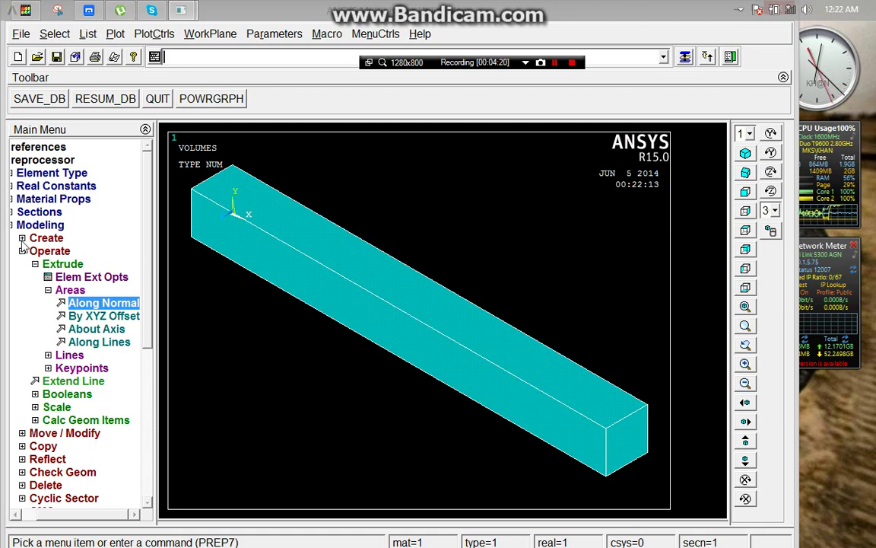
- Set an element edge length of 5 on all areas of the beam using the MeshTool
double_click(42, 225)
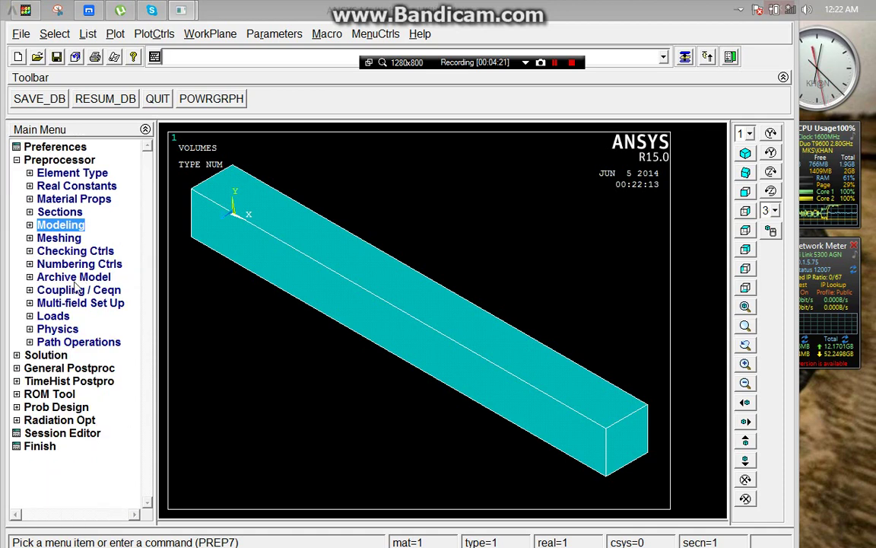
left_click(70, 239)
double_click(71, 240)
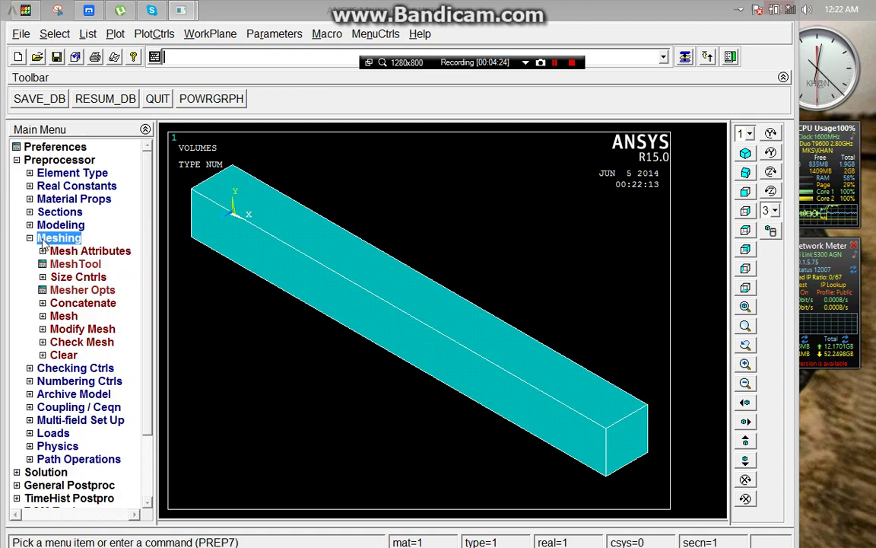
double_click(68, 263)
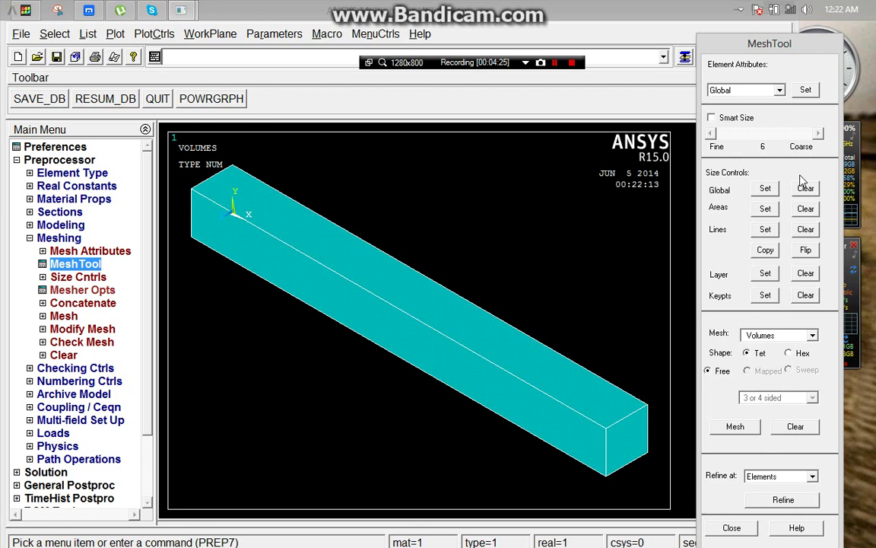
left_click(766, 209)
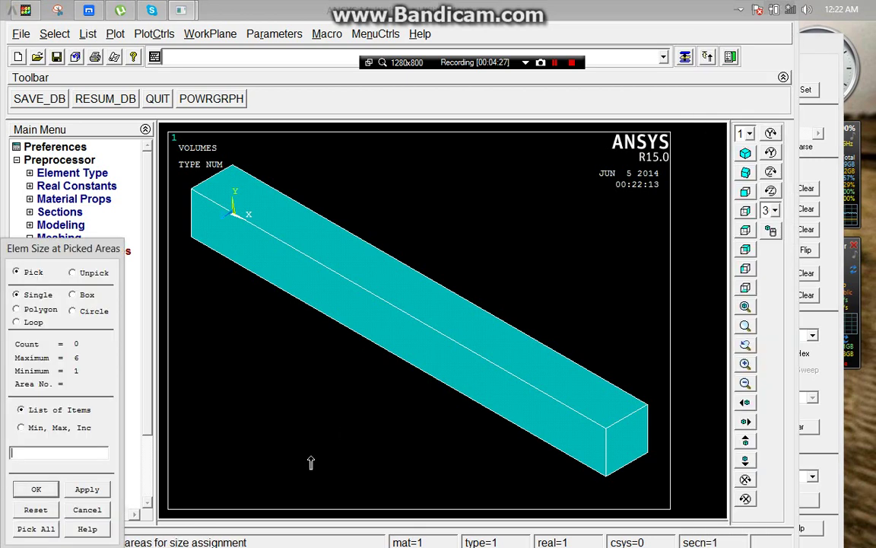
left_click(35, 527)
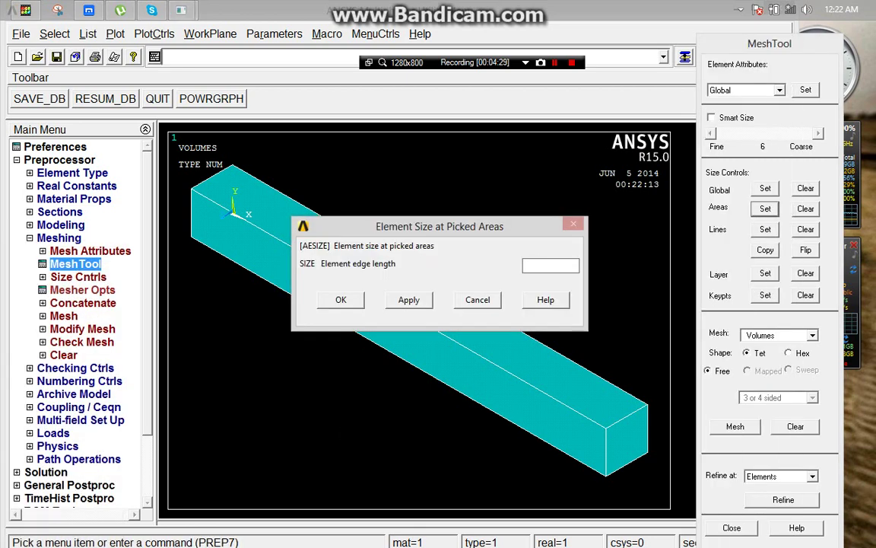
type("5")
left_click(341, 299)
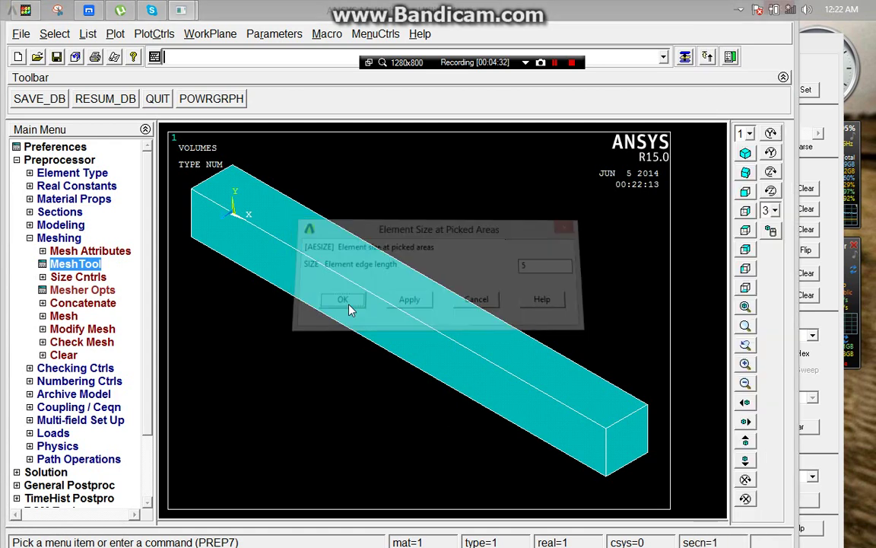
- Mesh the beam volume with free tetrahedral elements and close the MeshTool
left_click(827, 329)
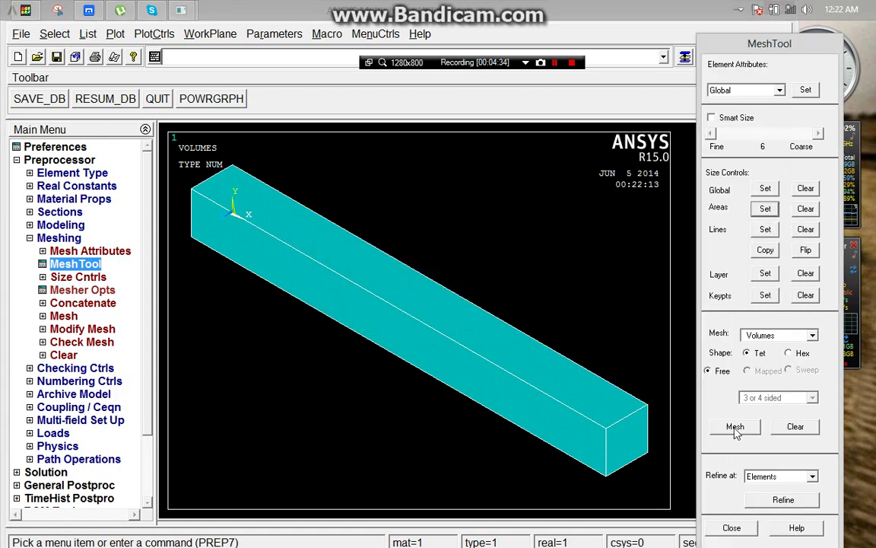
left_click(735, 425)
left_click(525, 430)
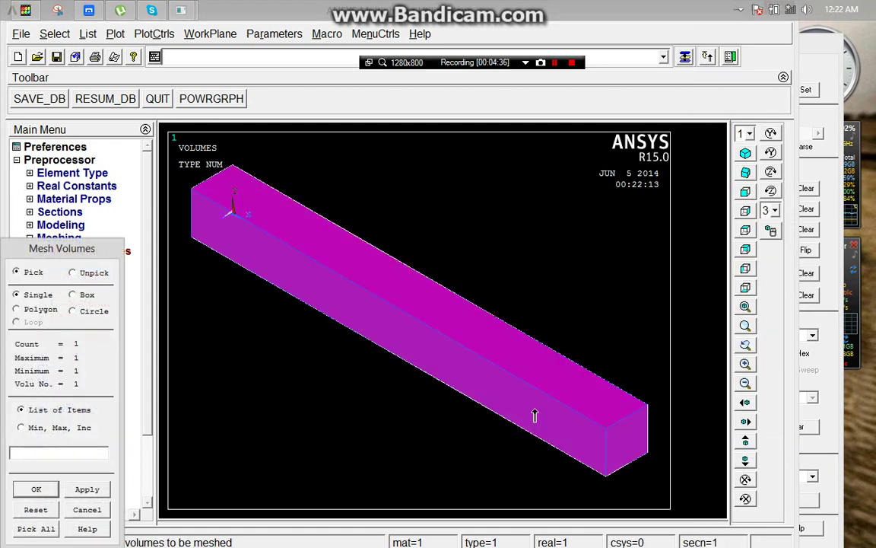
left_click(30, 488)
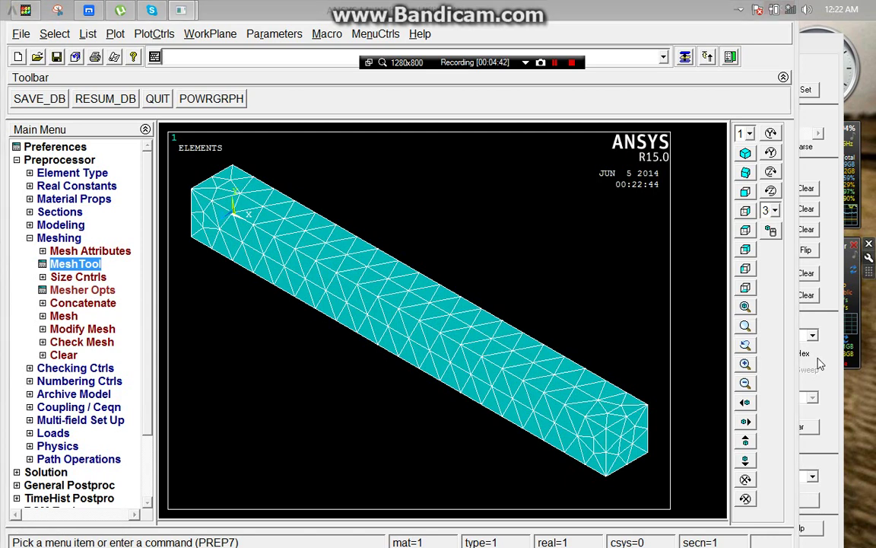
left_click(835, 438)
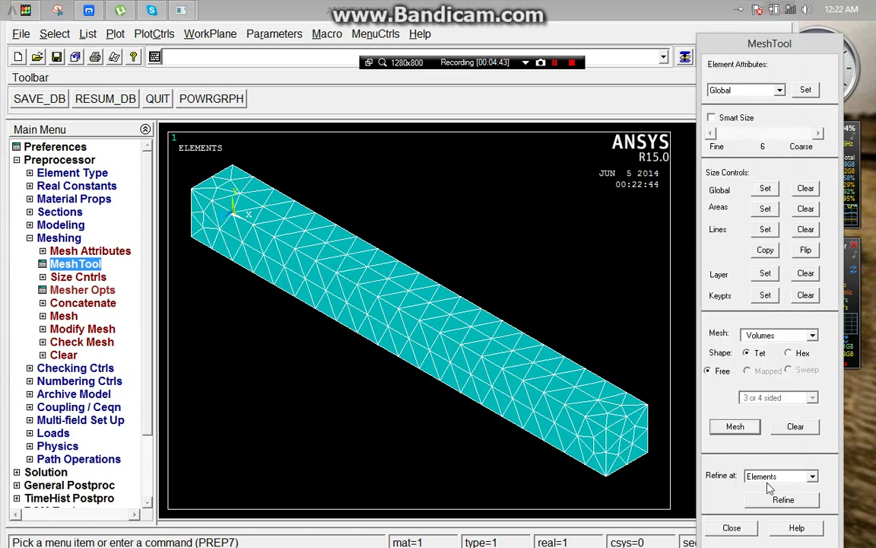
left_click(733, 527)
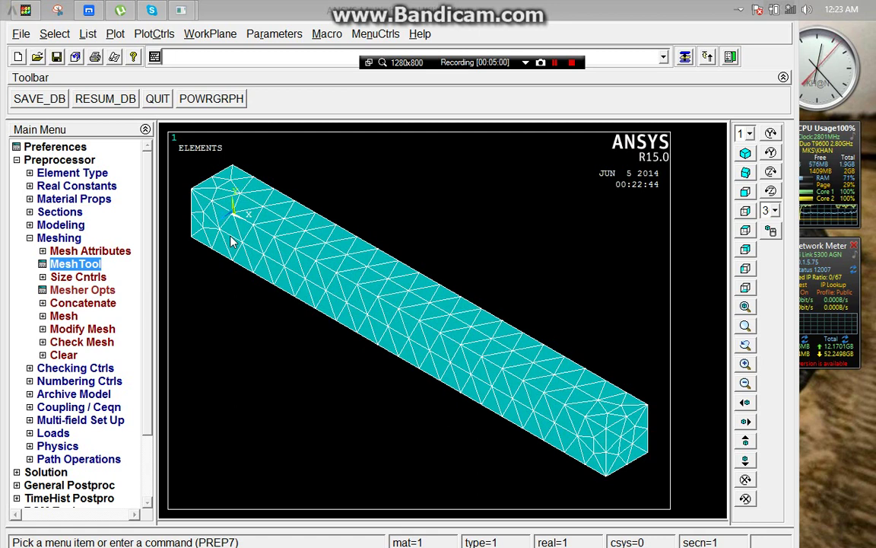
- Constrain all degrees of freedom on the two square end areas of the beam as a structural displacement load
left_click(51, 239)
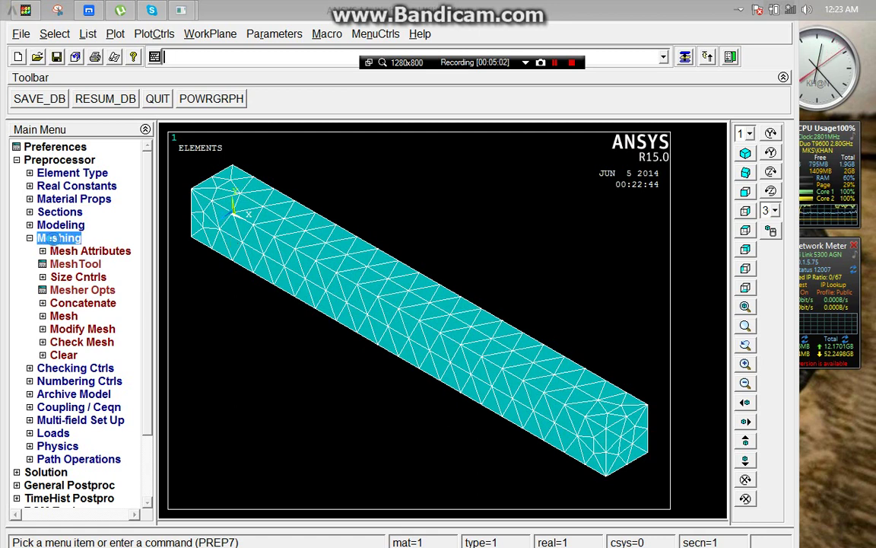
left_click(29, 238)
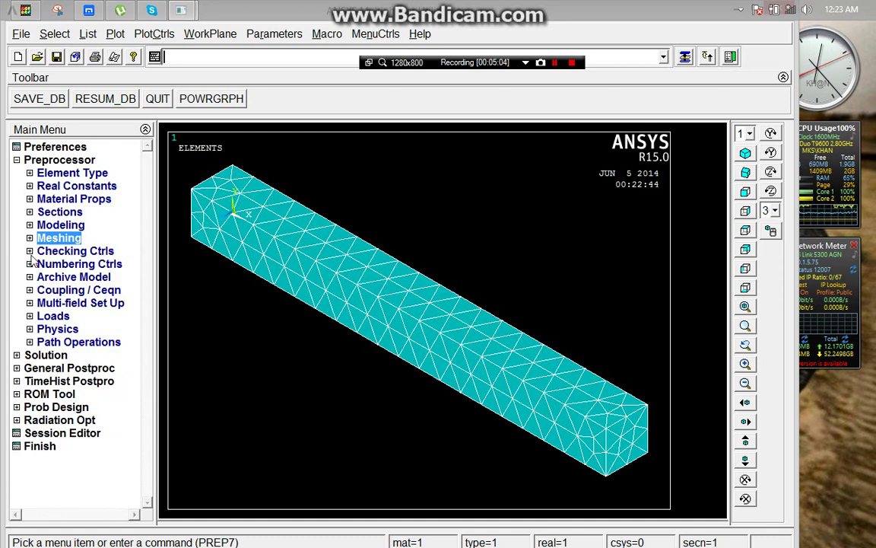
left_click(15, 355)
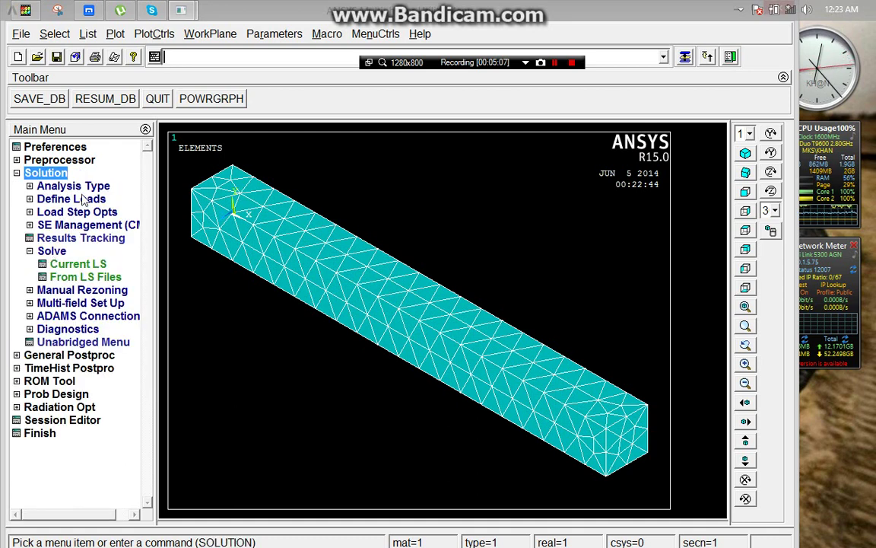
left_click(84, 198)
left_click(51, 226)
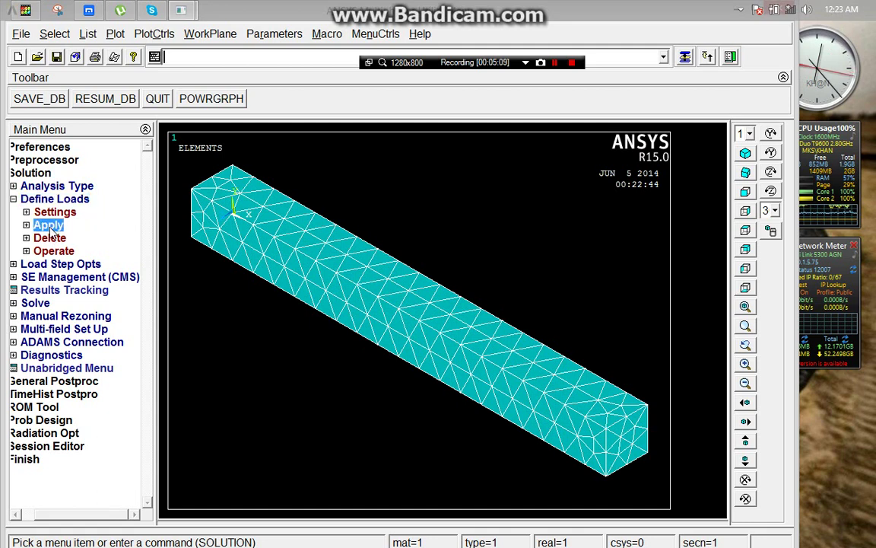
left_click(70, 252)
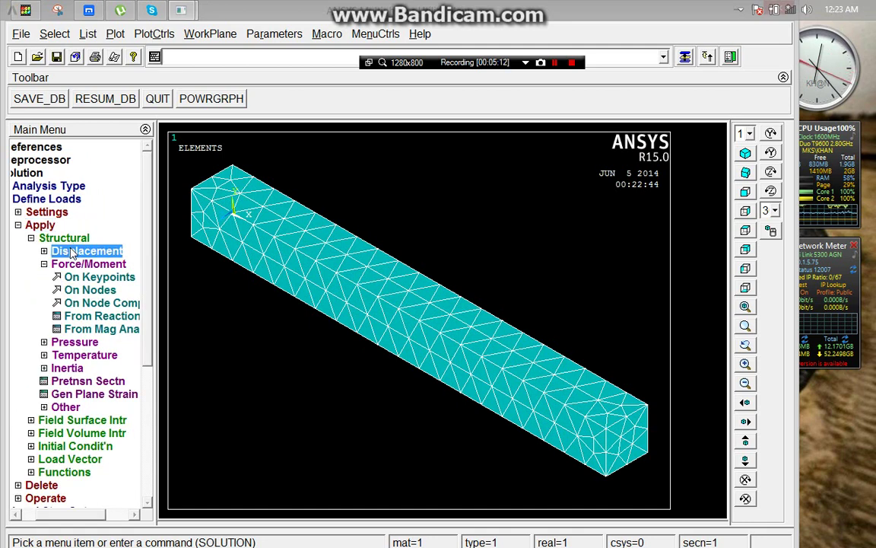
left_click(70, 278)
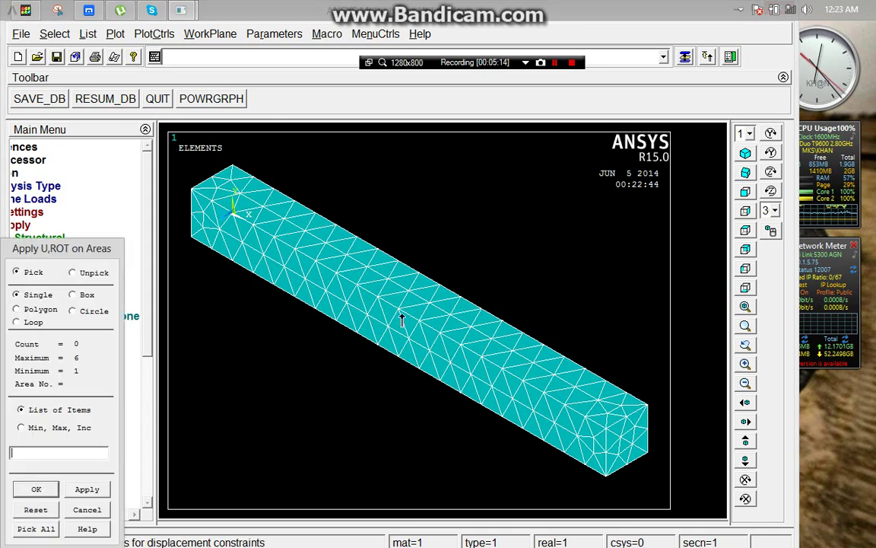
left_click(640, 439)
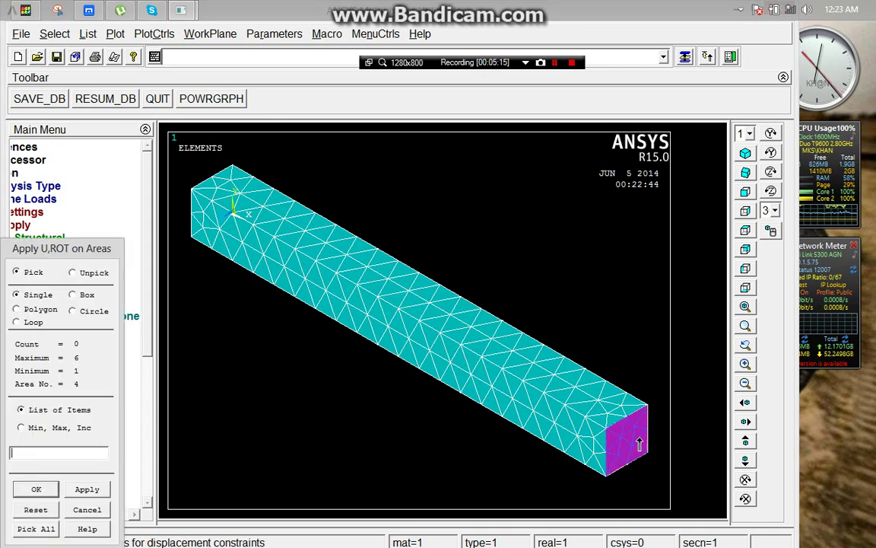
left_click(213, 198)
left_click(40, 490)
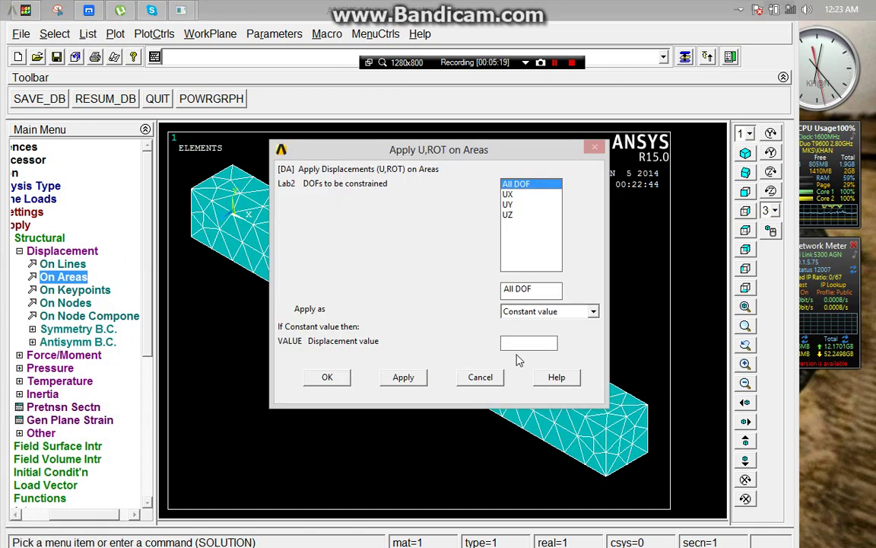
left_click(334, 377)
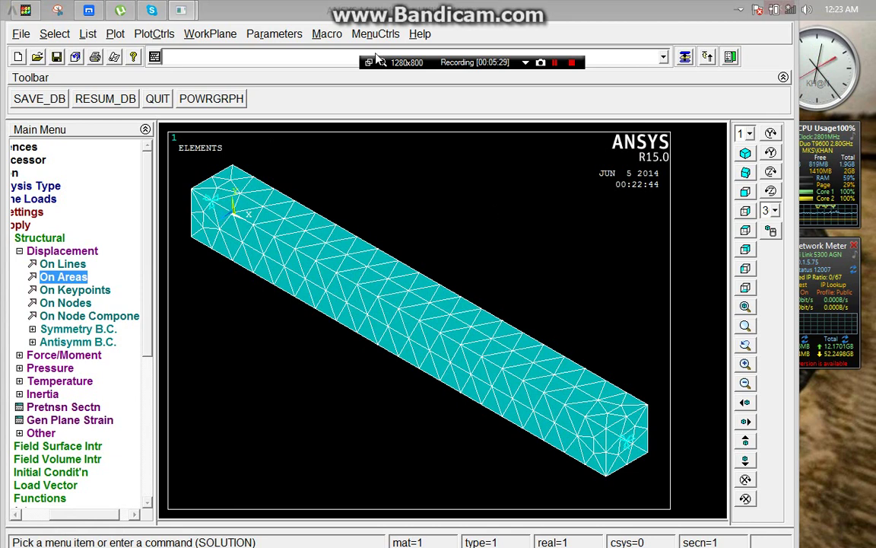
- Plot the beam's keypoints, and replace that display with a plot of all its nodes
left_click(70, 355)
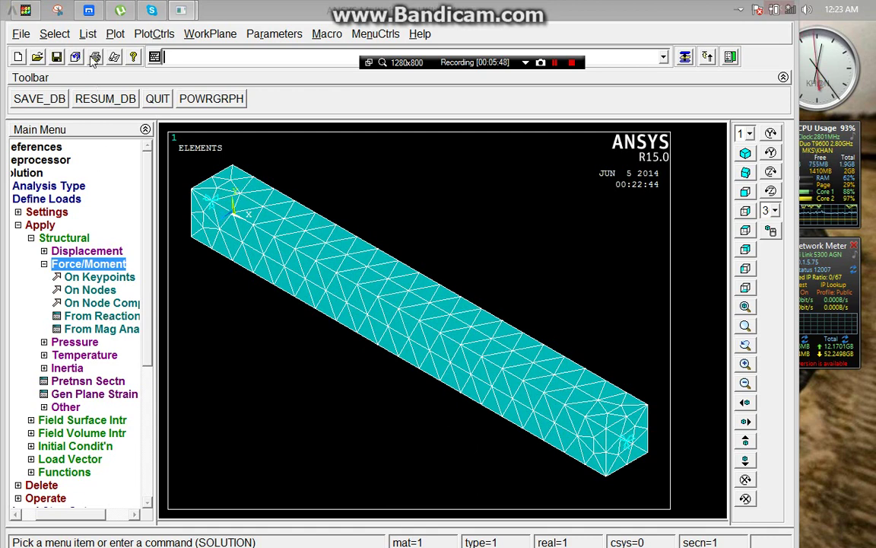
left_click(114, 34)
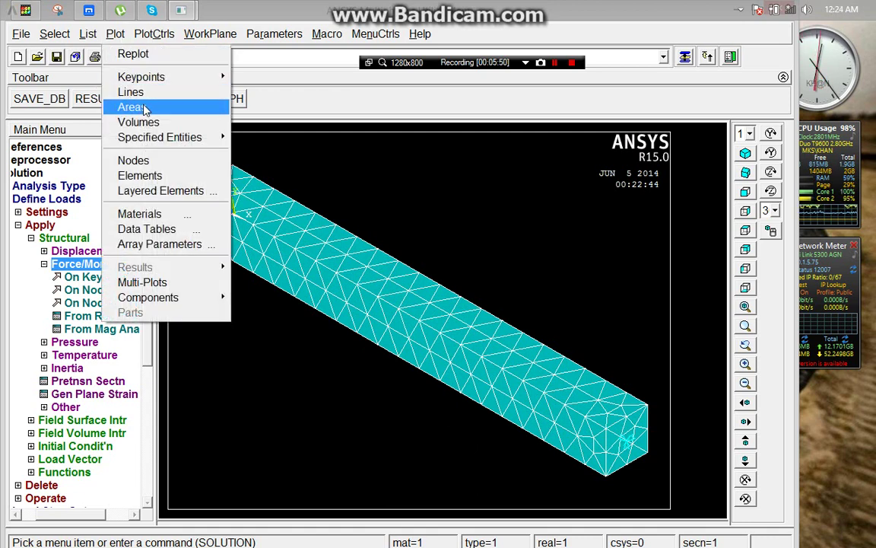
mouse_move(213, 77)
left_click(266, 77)
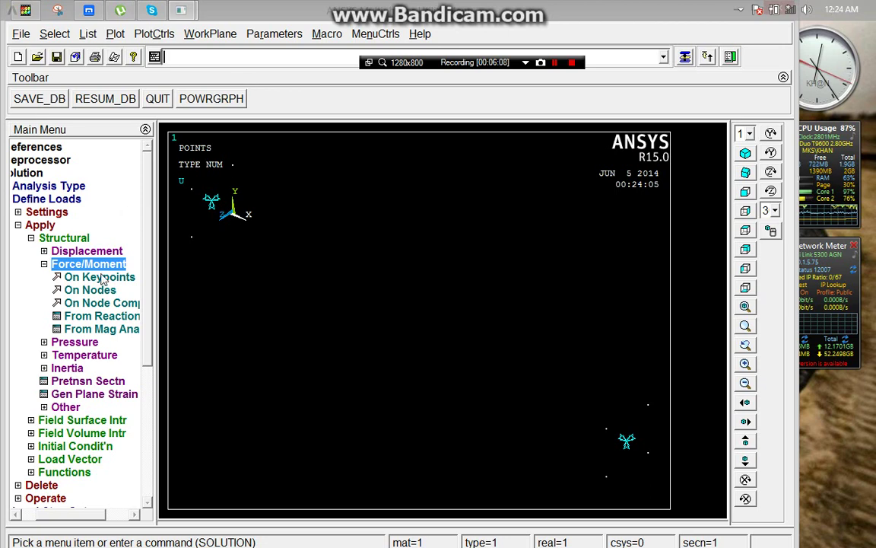
left_click(115, 34)
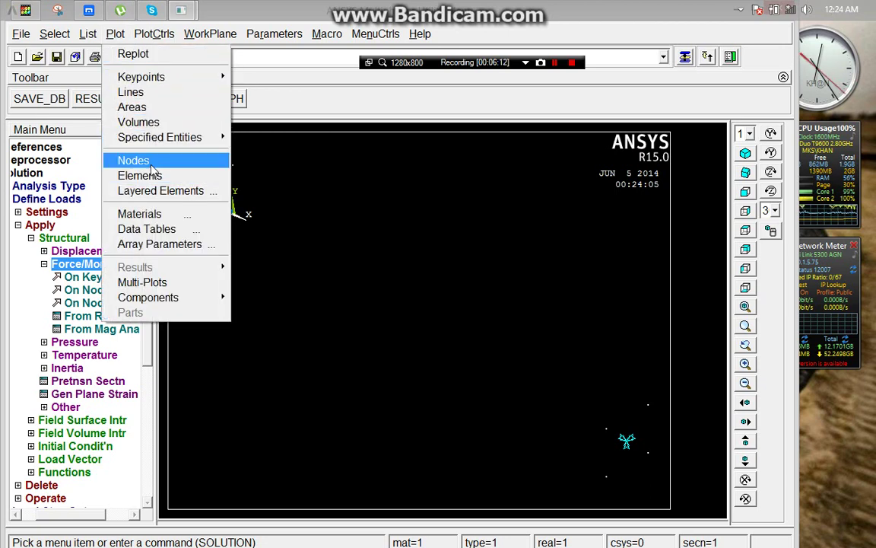
left_click(135, 160)
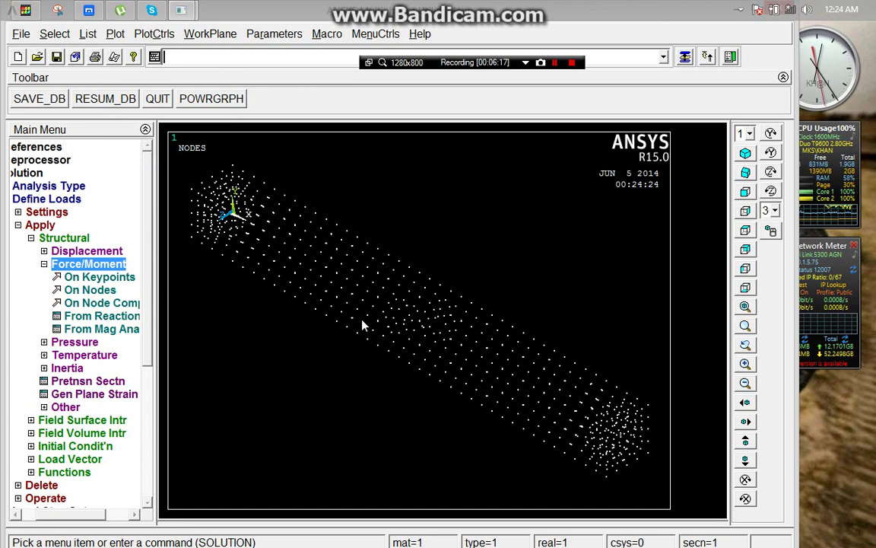
- Select the nodes located at Y coordinate 10 from the full set and plot the selected nodes
left_click(58, 37)
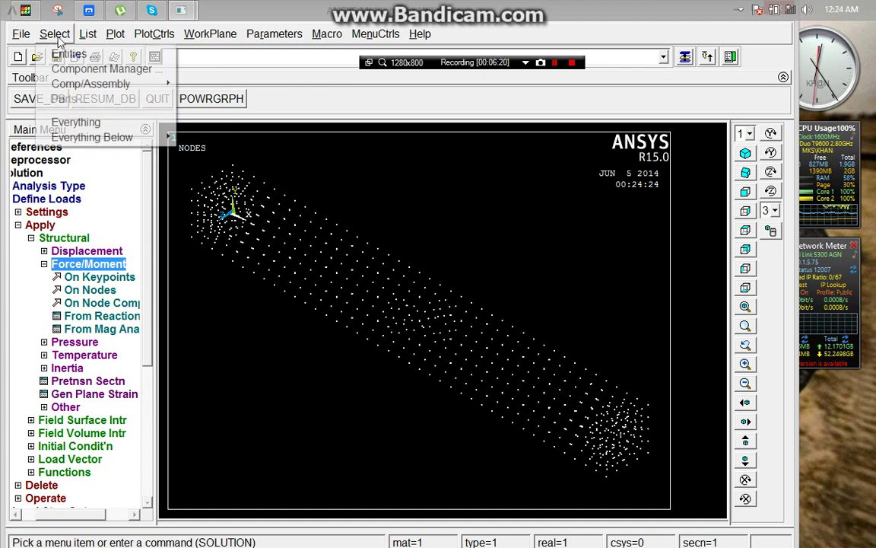
left_click(64, 55)
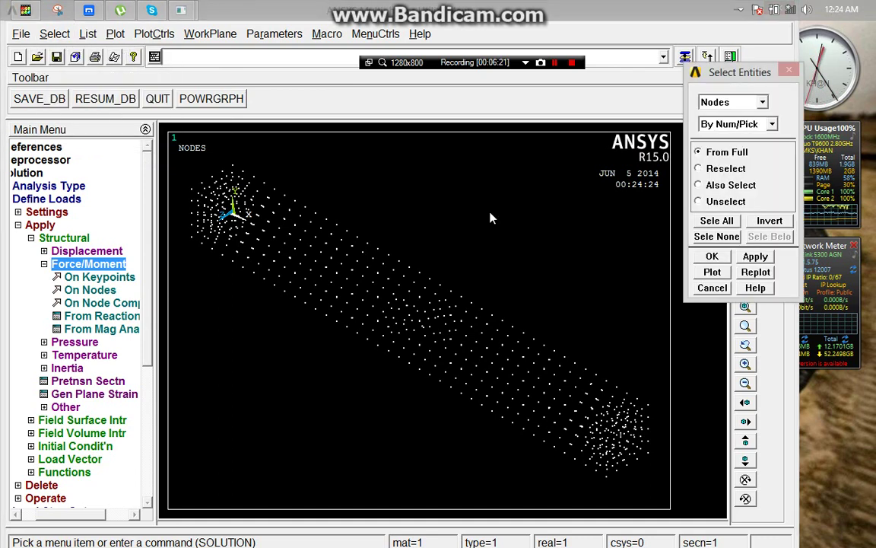
left_click(737, 102)
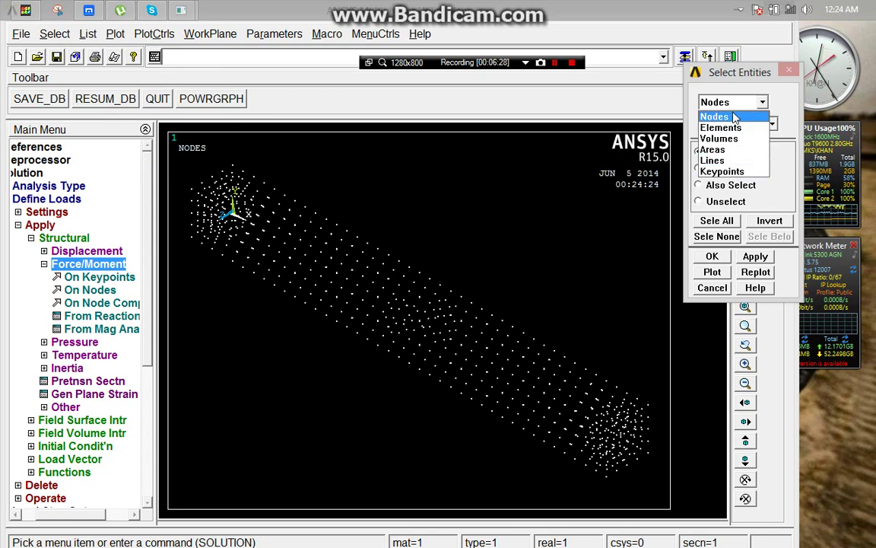
left_click(734, 116)
left_click(772, 123)
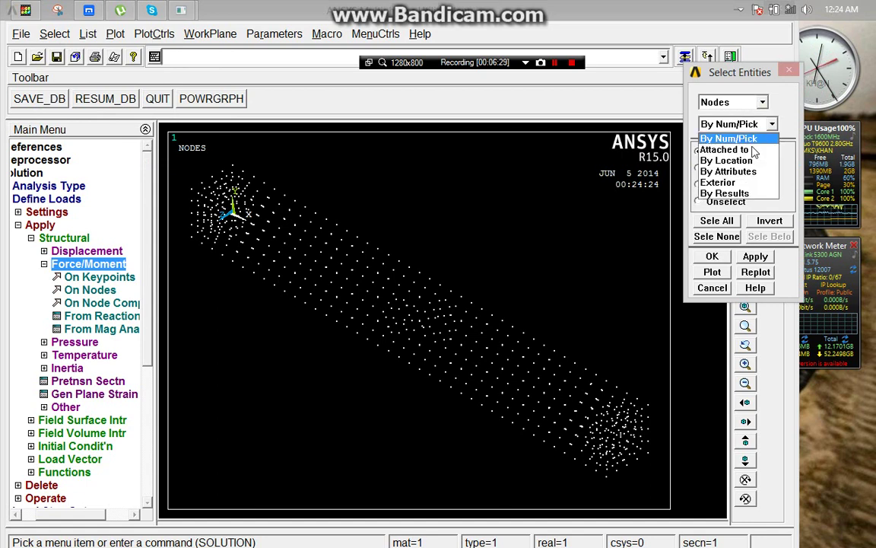
left_click(750, 161)
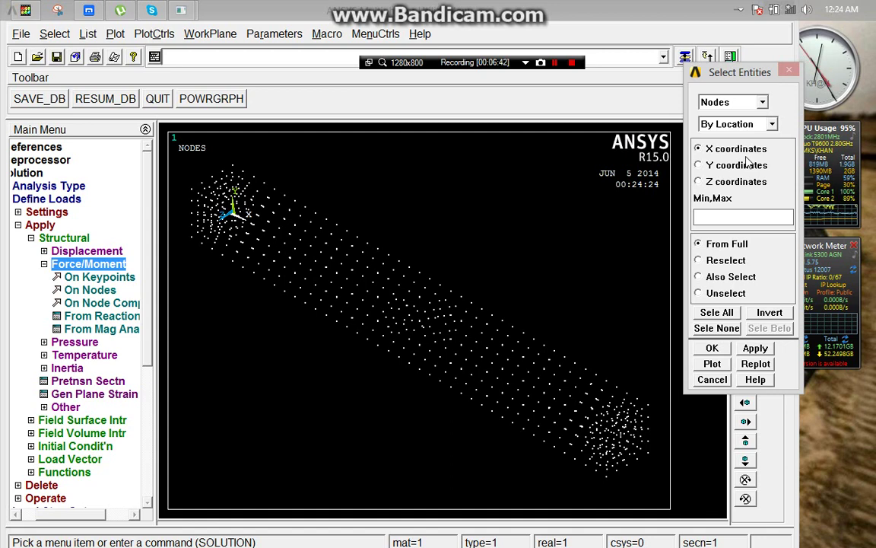
left_click(739, 165)
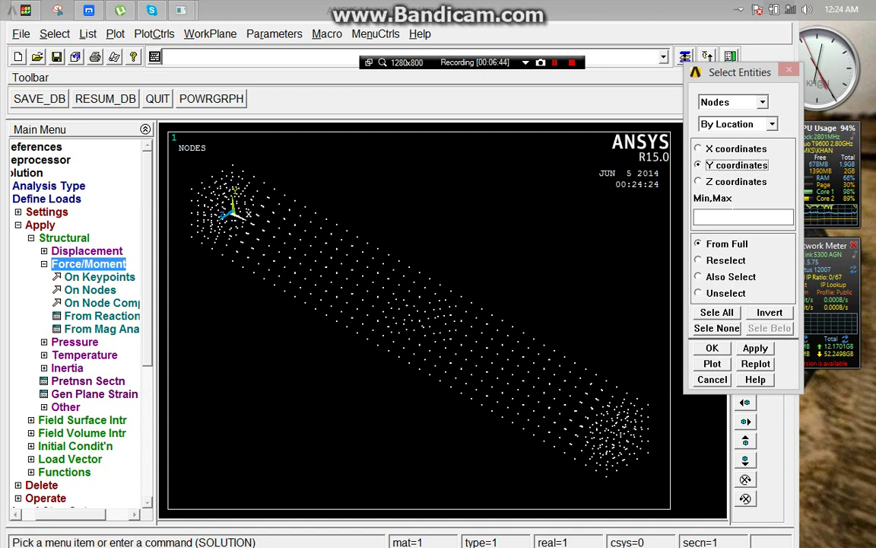
left_click(732, 214)
type("10")
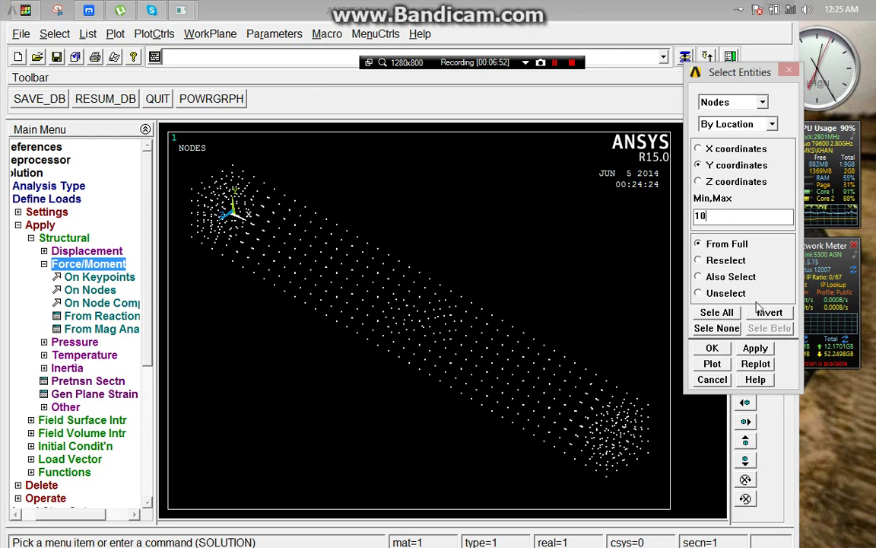
left_click(711, 349)
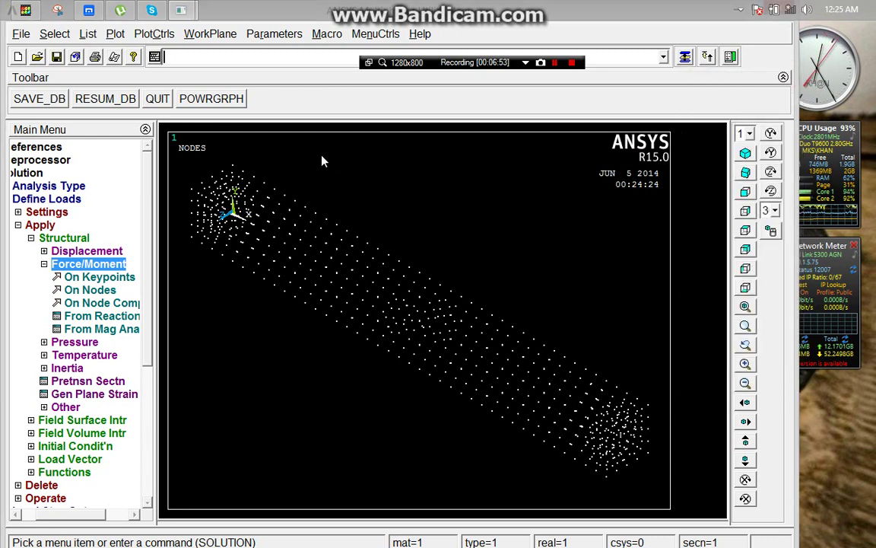
left_click(115, 33)
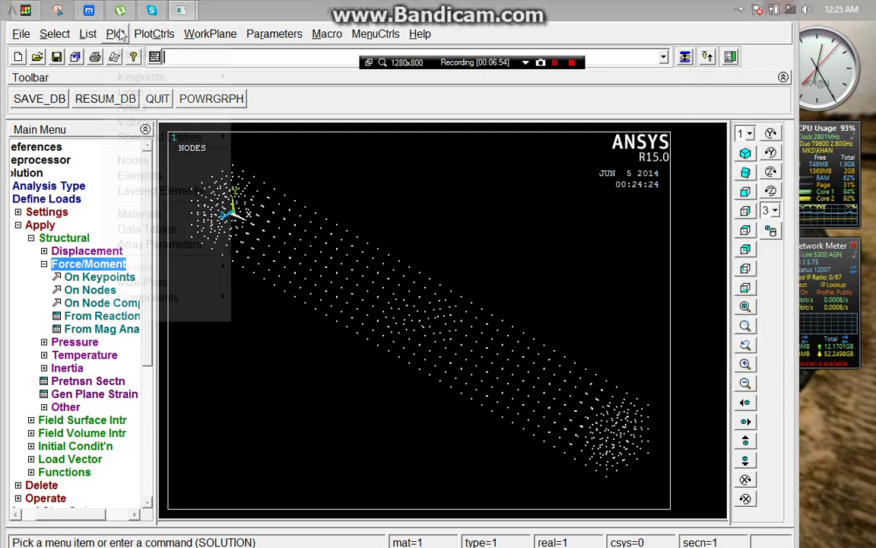
left_click(132, 160)
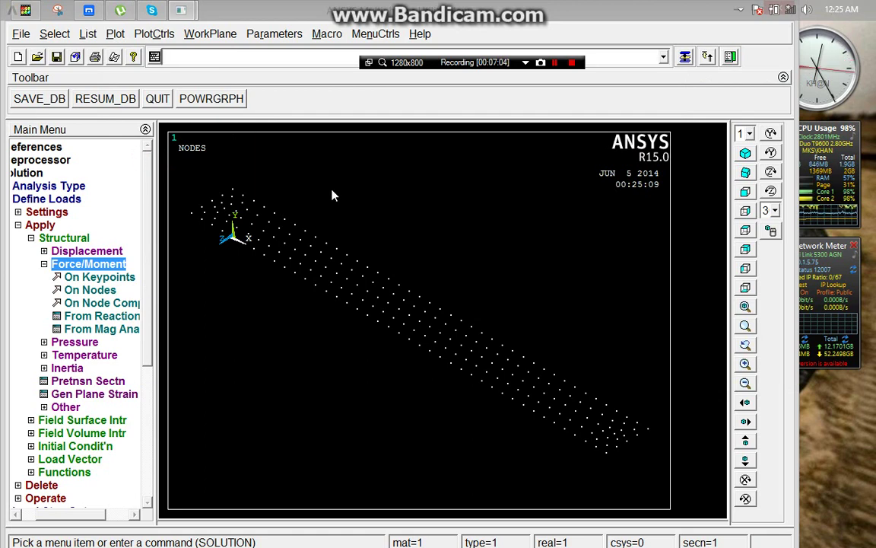
- Check the number of selected nodes in the Mechanical APDL output window and minimize it
mouse_move(181, 8)
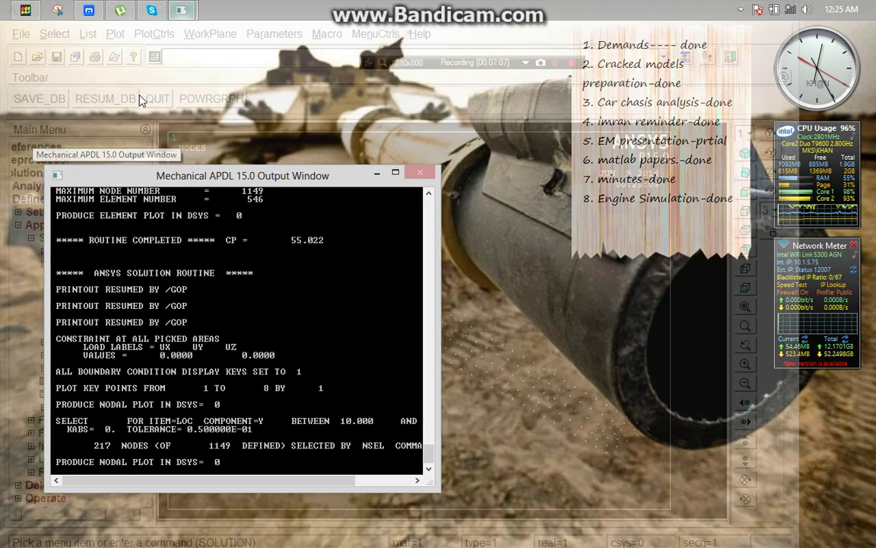
left_click(139, 97)
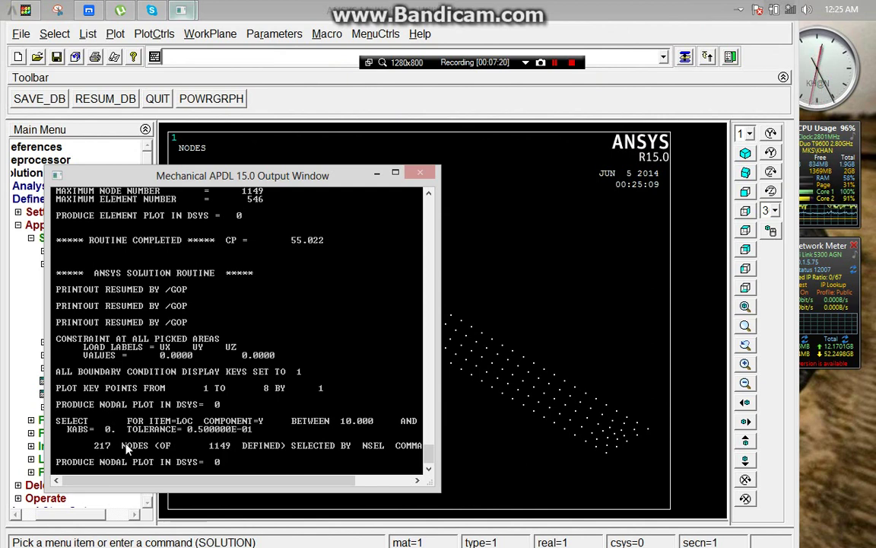
left_click(377, 173)
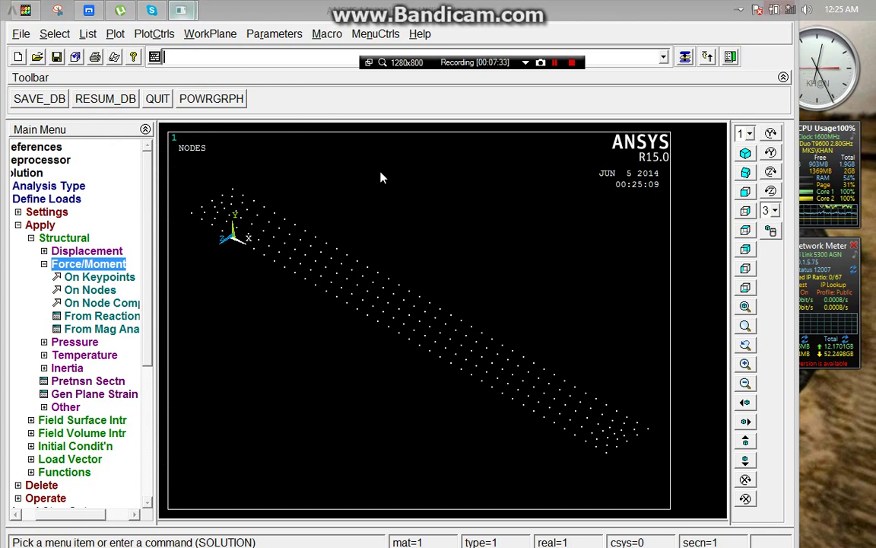
- Apply a constant FY force of -4.608 to all of the selected top-face nodes
left_click(96, 290)
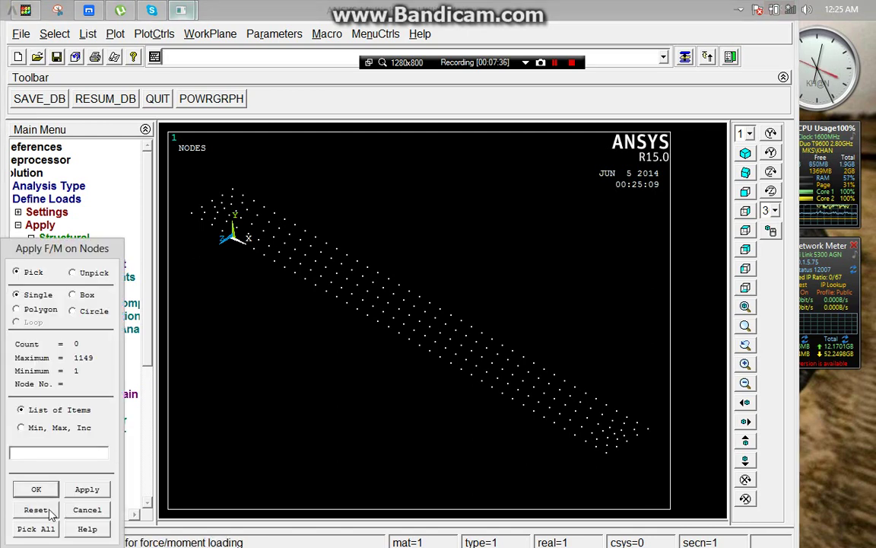
left_click(45, 533)
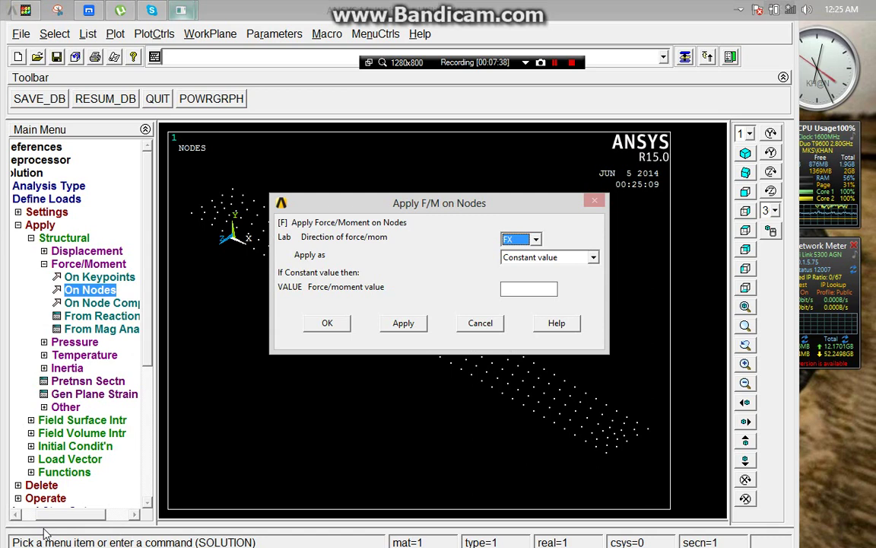
left_click(530, 240)
left_click(523, 260)
left_click(529, 288)
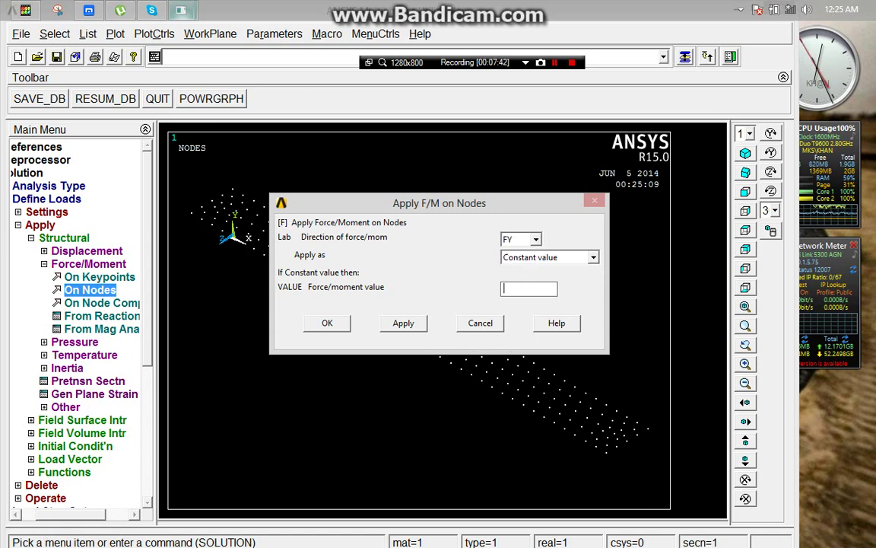
type("-")
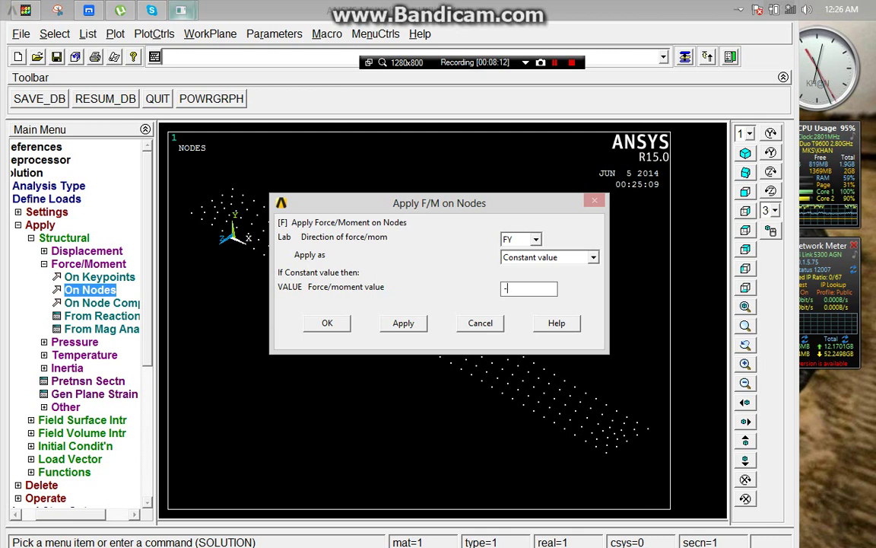
left_click(557, 66)
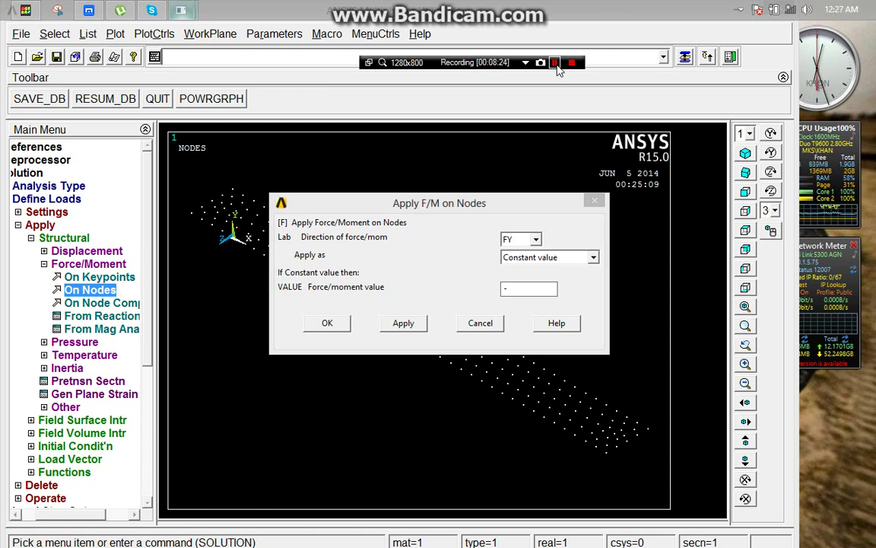
left_click(527, 288)
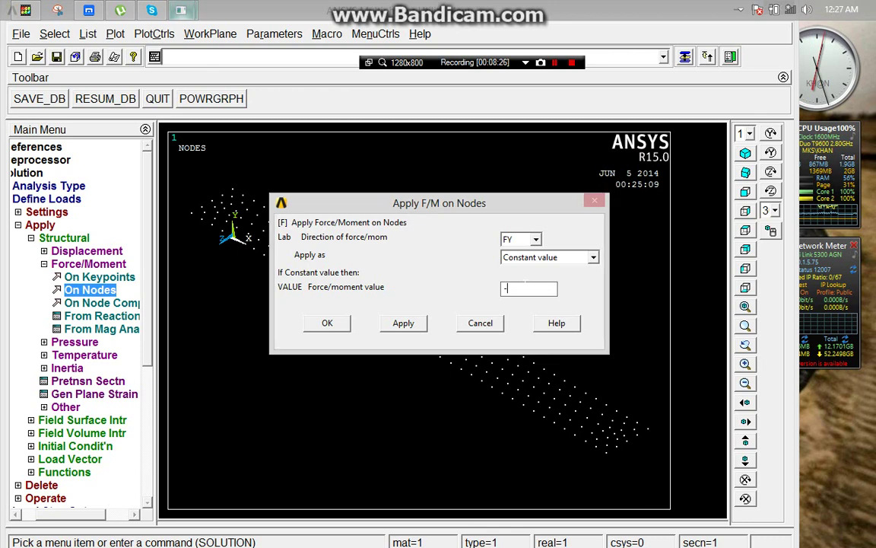
type("4.")
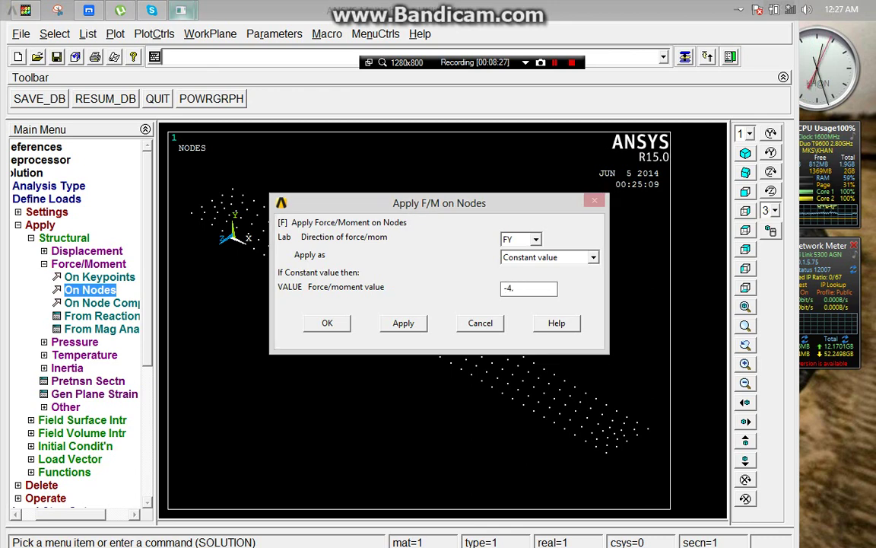
type("6-")
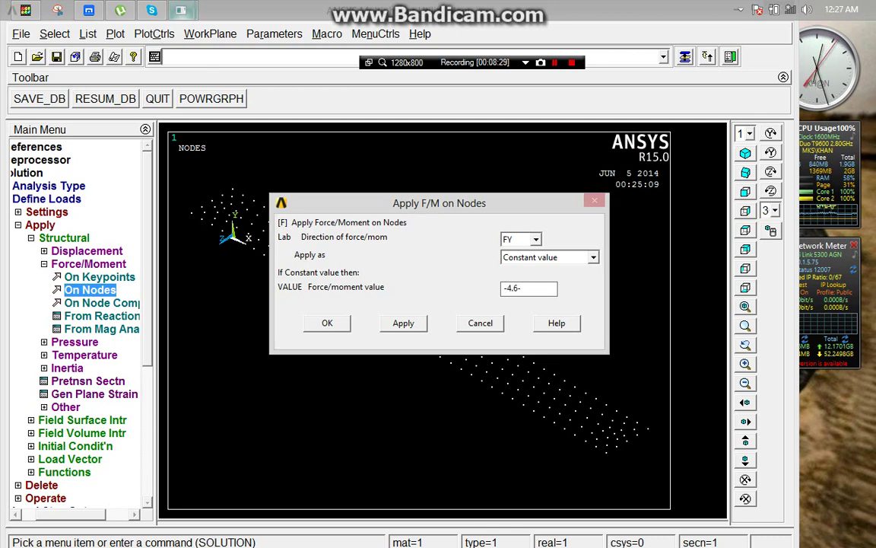
key("BackSpace")
type("08")
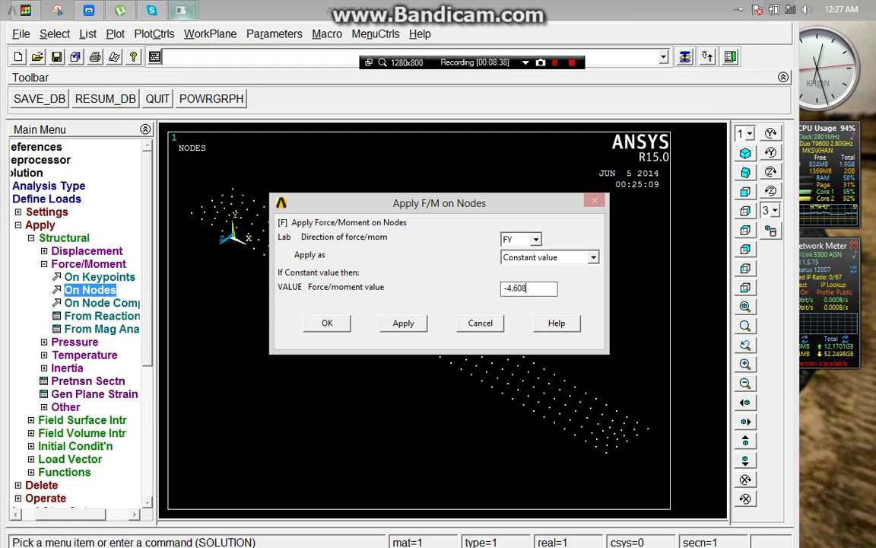
left_click(329, 324)
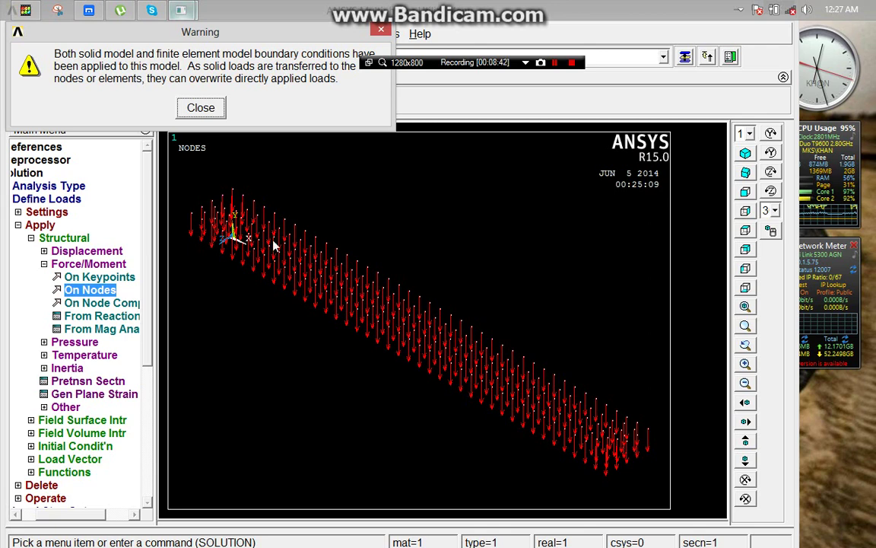
left_click(199, 108)
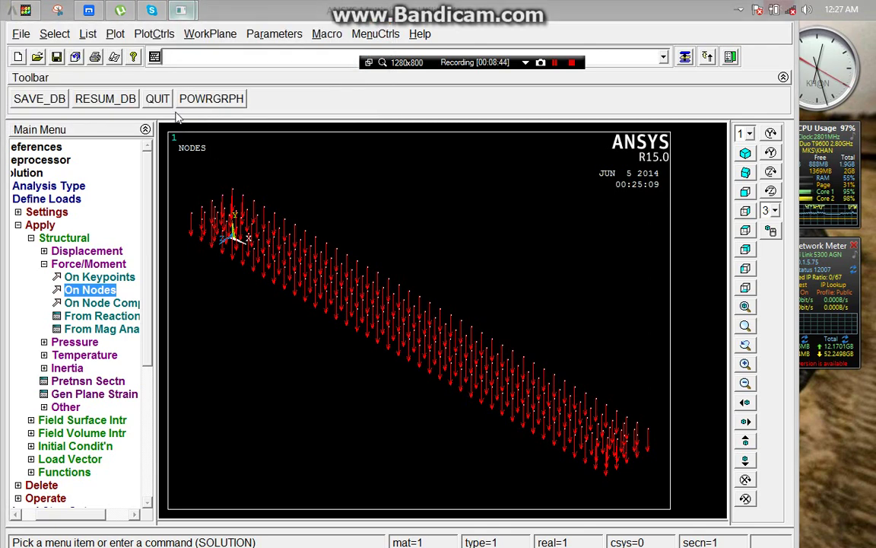
- Reselect everything in the model and display all entity types together as a multi-plot
left_click(54, 33)
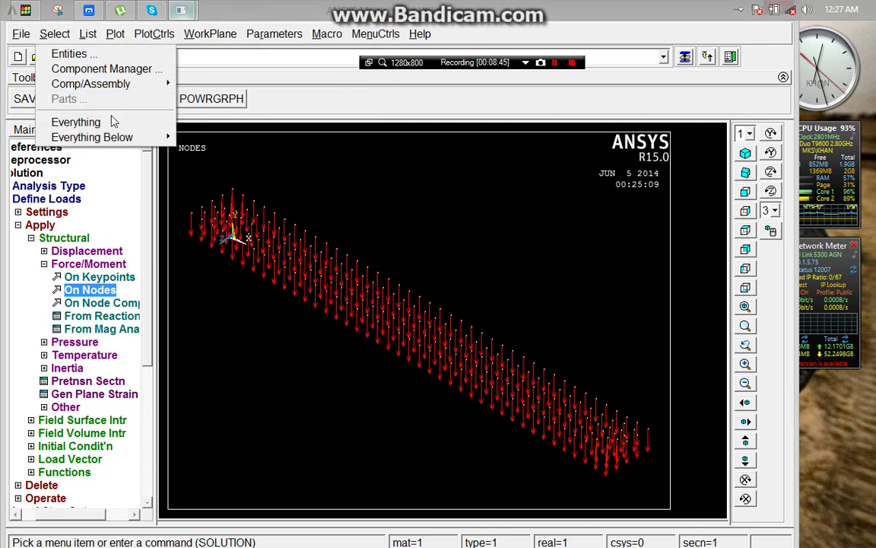
left_click(112, 122)
left_click(115, 34)
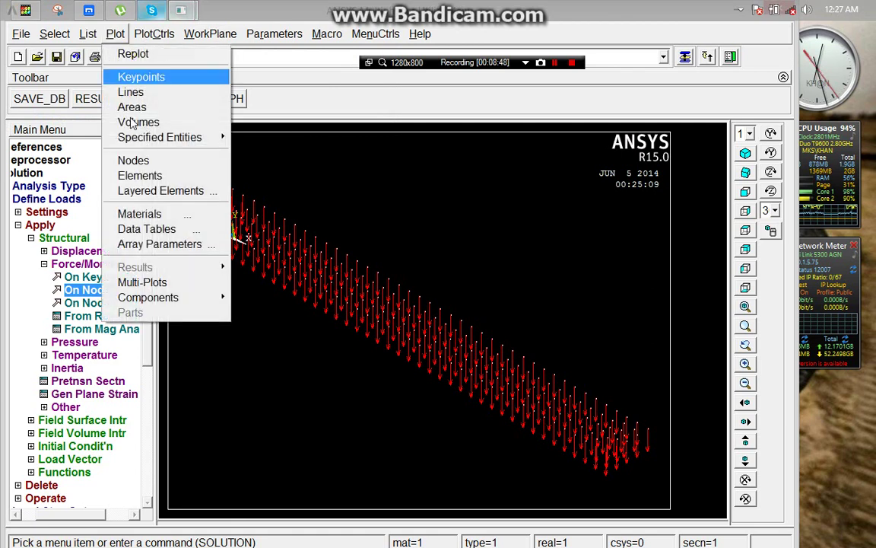
left_click(156, 282)
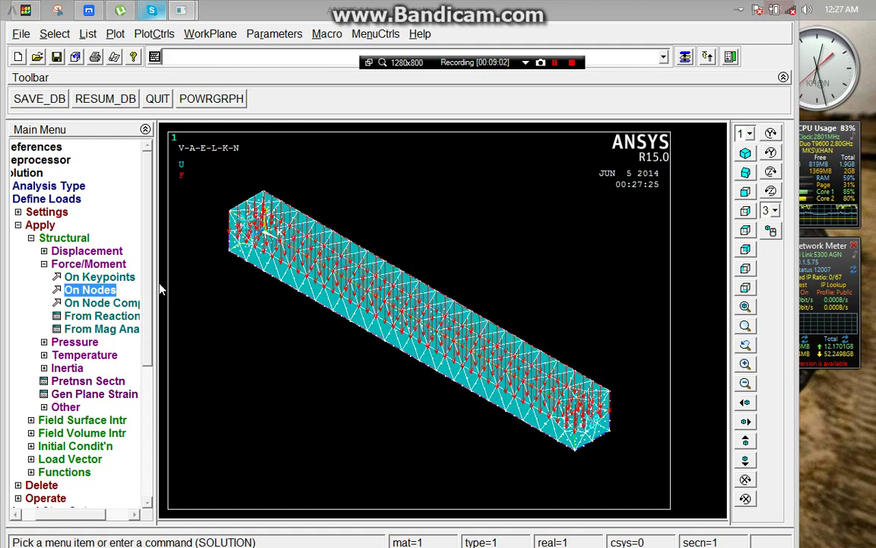
- Delete all structural forces and moments on every node and refresh the multi-plot of the beam
left_click(18, 225)
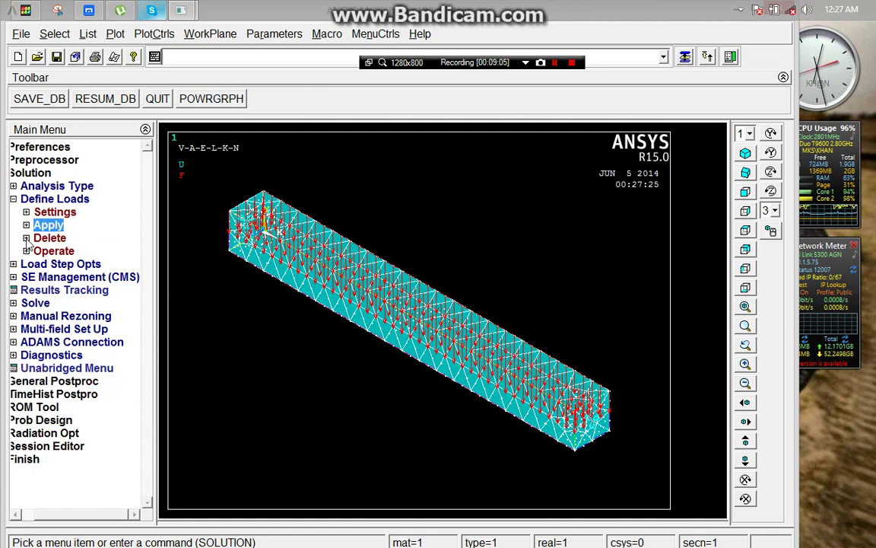
left_click(28, 239)
left_click(70, 264)
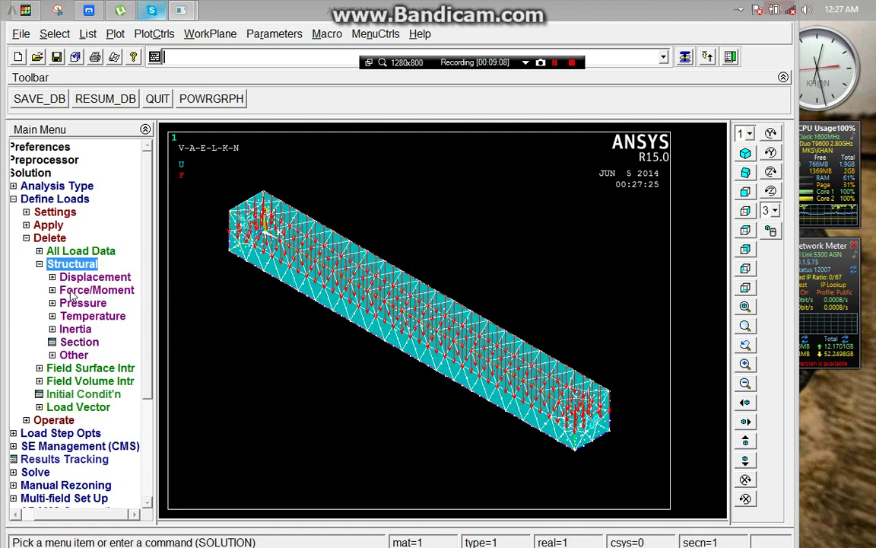
left_click(70, 291)
left_click(73, 317)
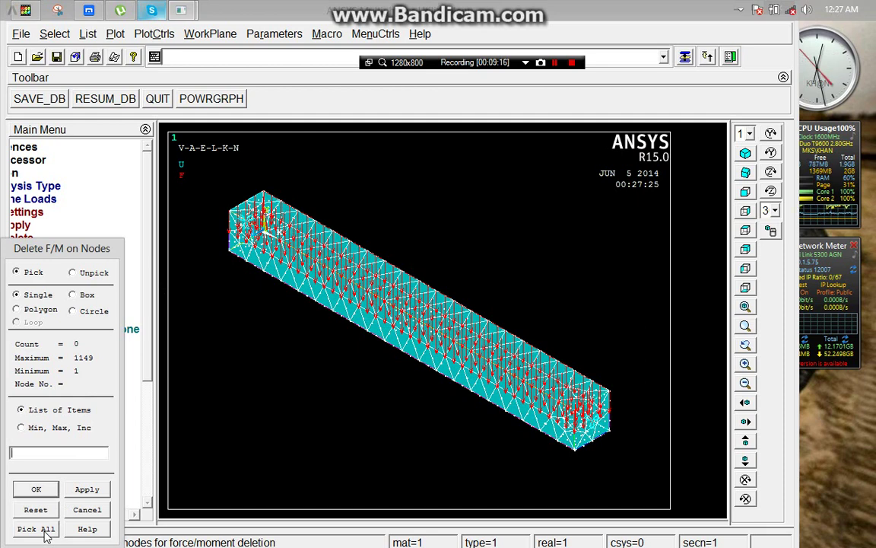
left_click(42, 531)
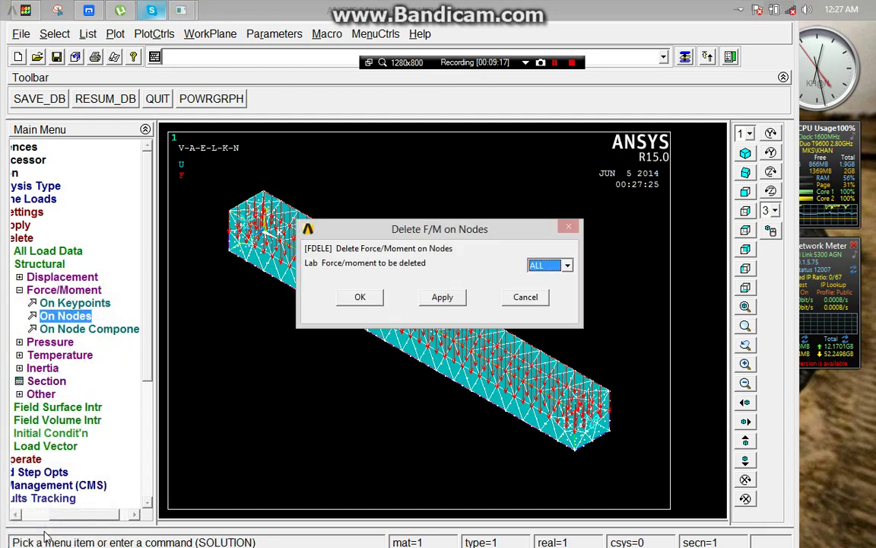
left_click(369, 300)
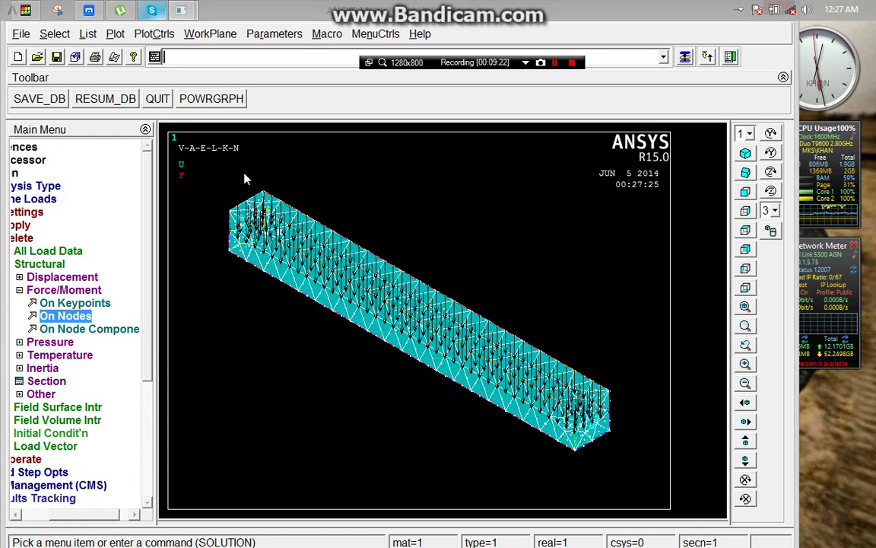
left_click(115, 34)
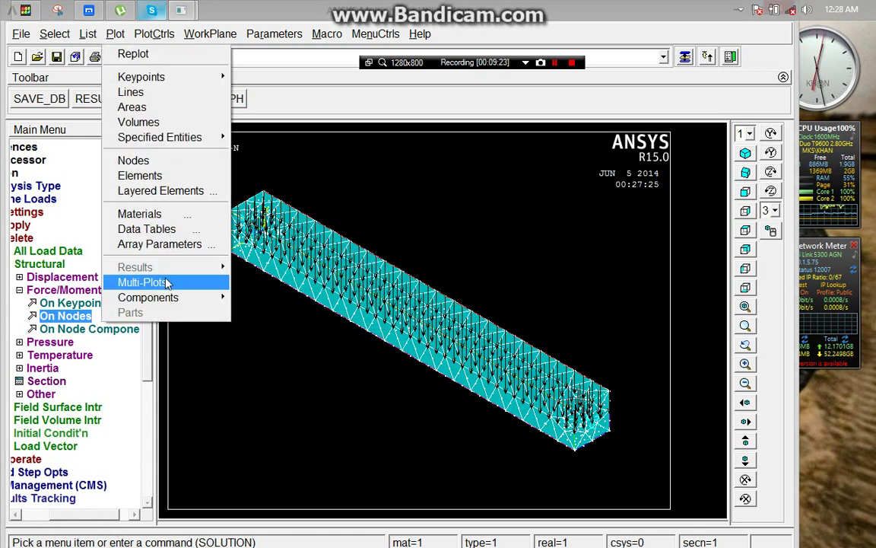
left_click(144, 283)
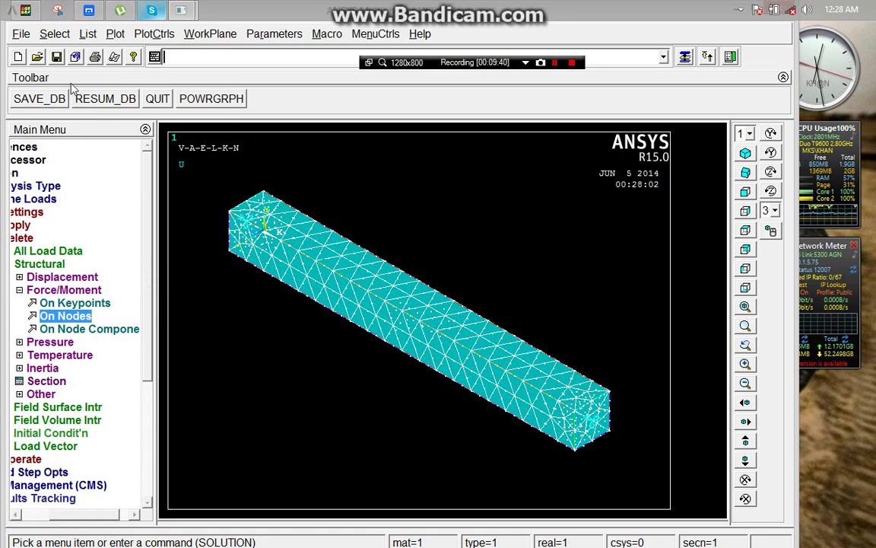
- Select the nodes located at X coordinate 50 from the full set and plot the selected nodes
left_click(55, 33)
left_click(67, 54)
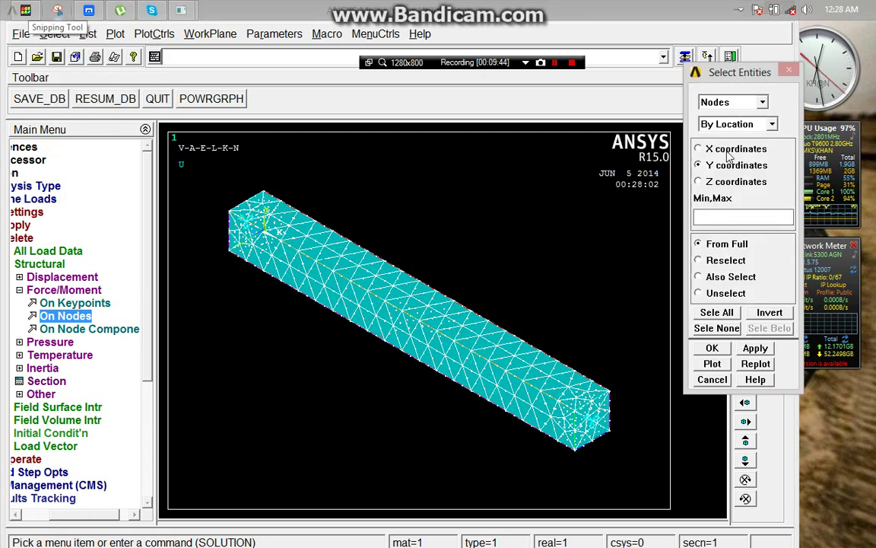
left_click(725, 216)
type("50")
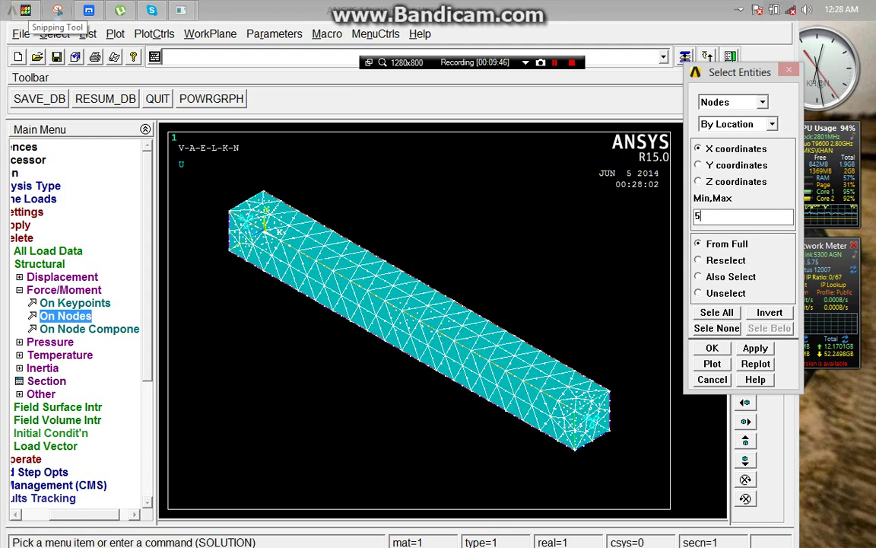
left_click(717, 346)
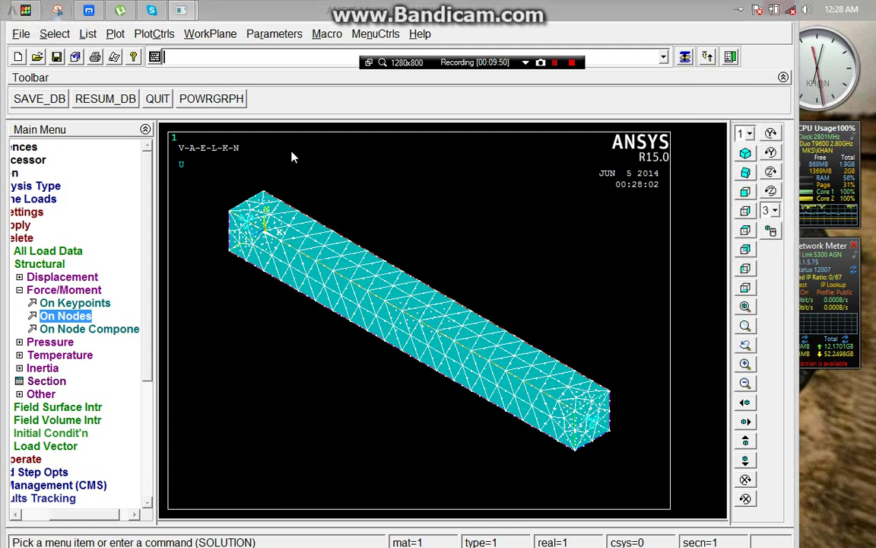
left_click(115, 34)
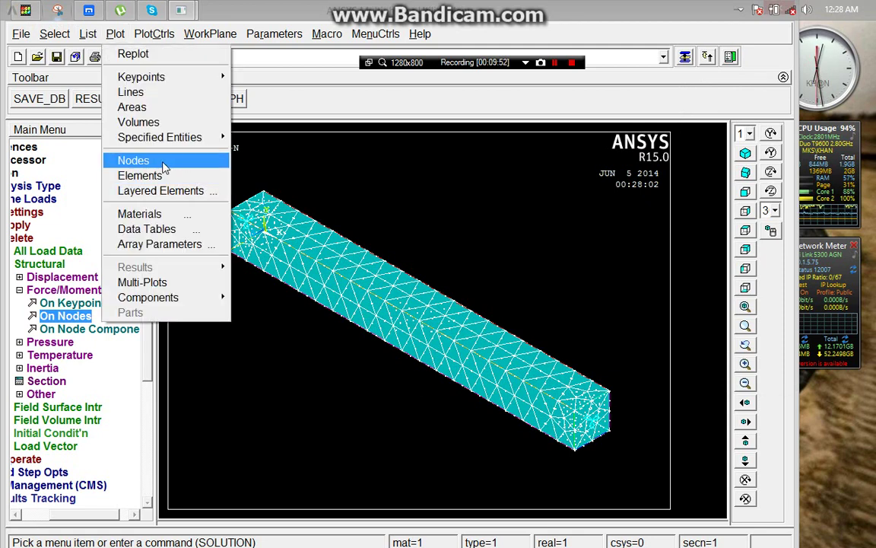
left_click(162, 161)
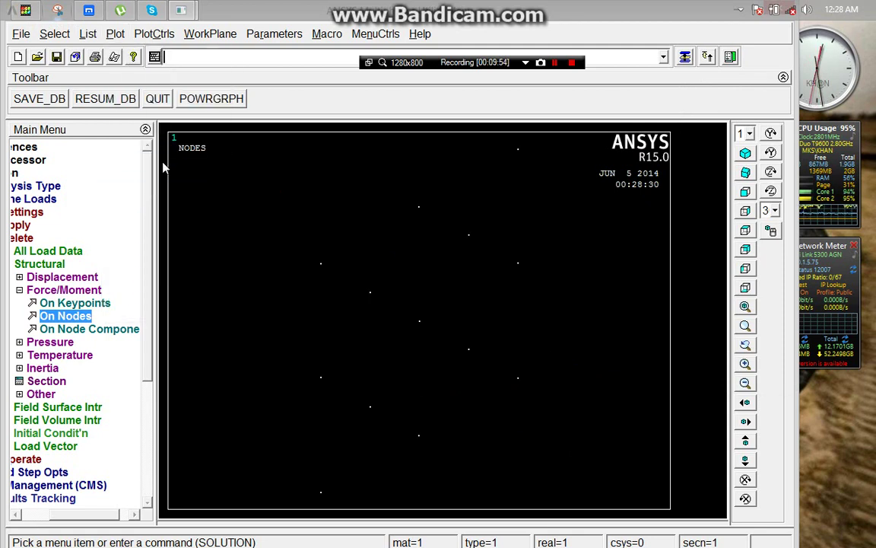